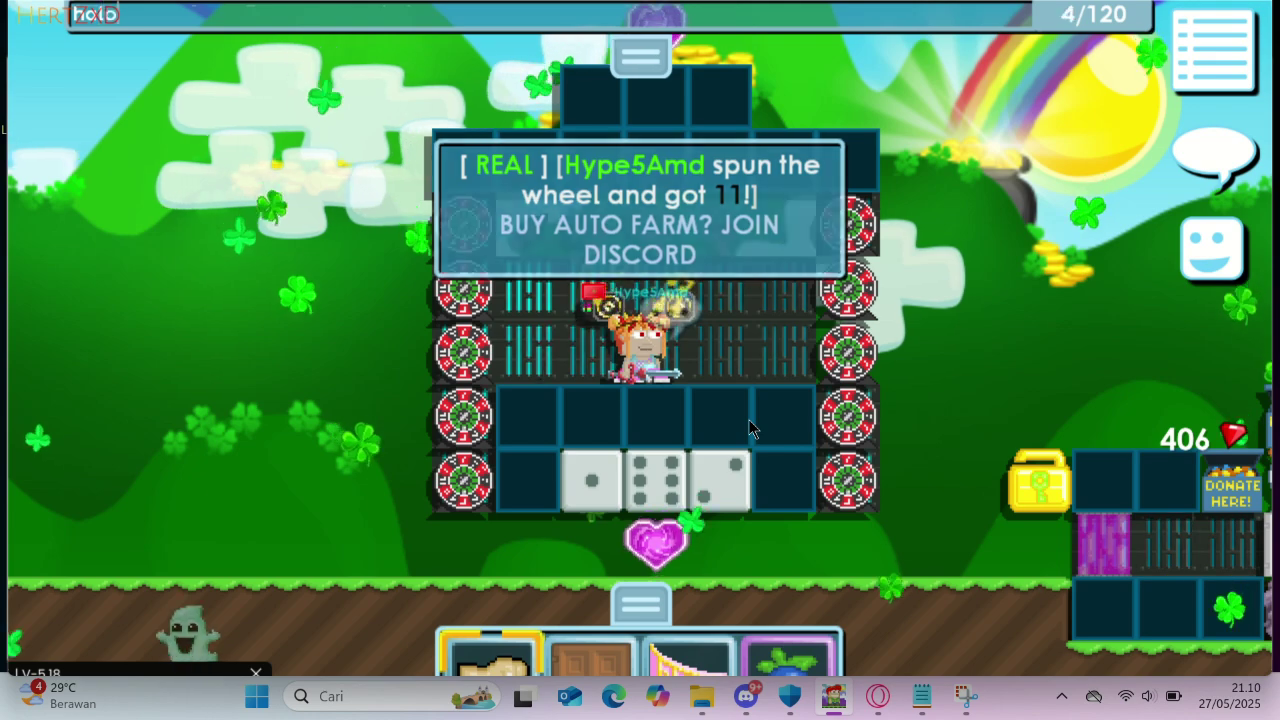
Send the chat greeting, then walk the character left and right inside the dice booth.
{"action": "key", "text": "Return"}
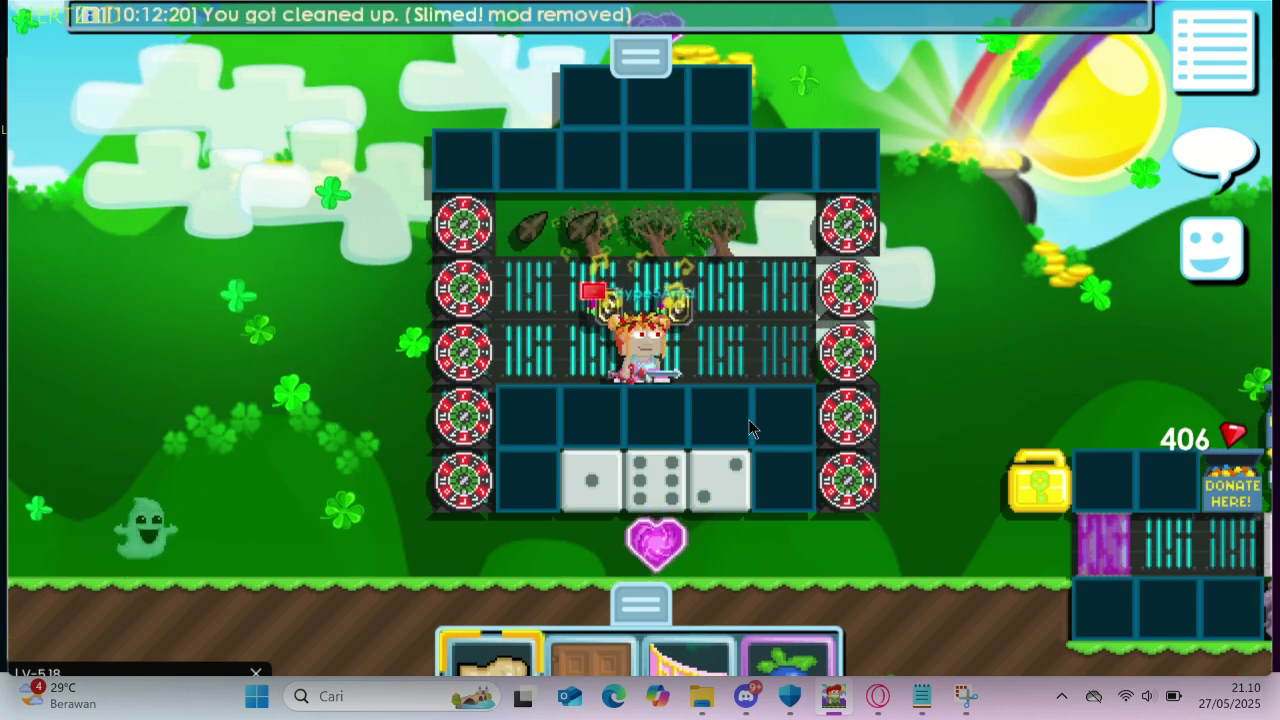
{"action": "key", "text": "Right"}
{"action": "key", "text": "Left"}
{"action": "key", "text": "Right"}
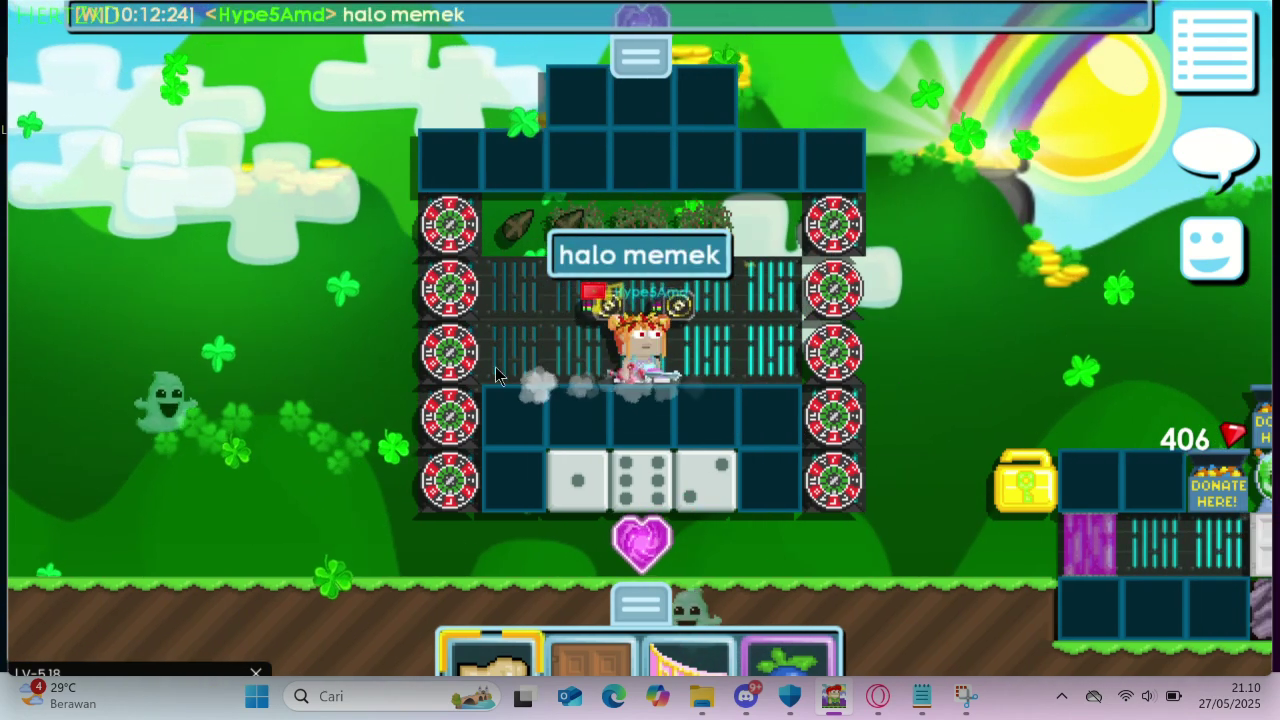
{"action": "key", "text": "Left"}
{"action": "key", "text": "Left"}
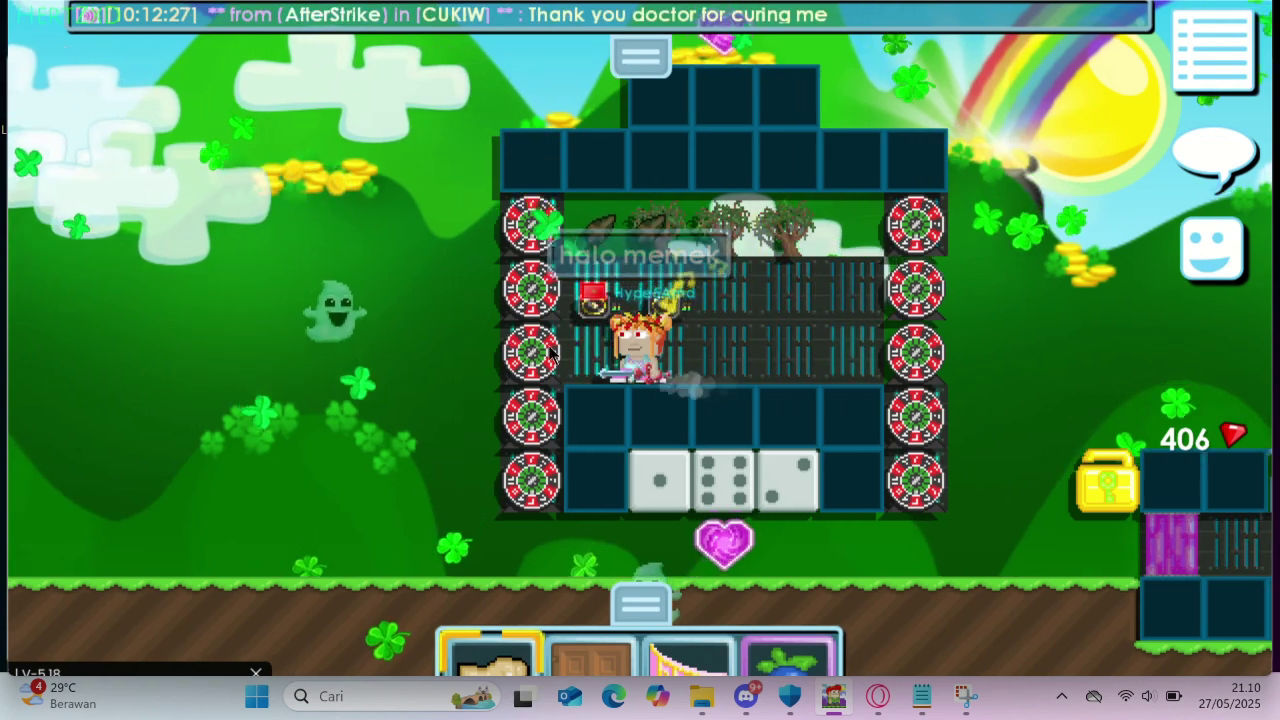
{"action": "key", "text": "d"}
{"action": "key", "text": "a"}
{"action": "key", "text": "d"}
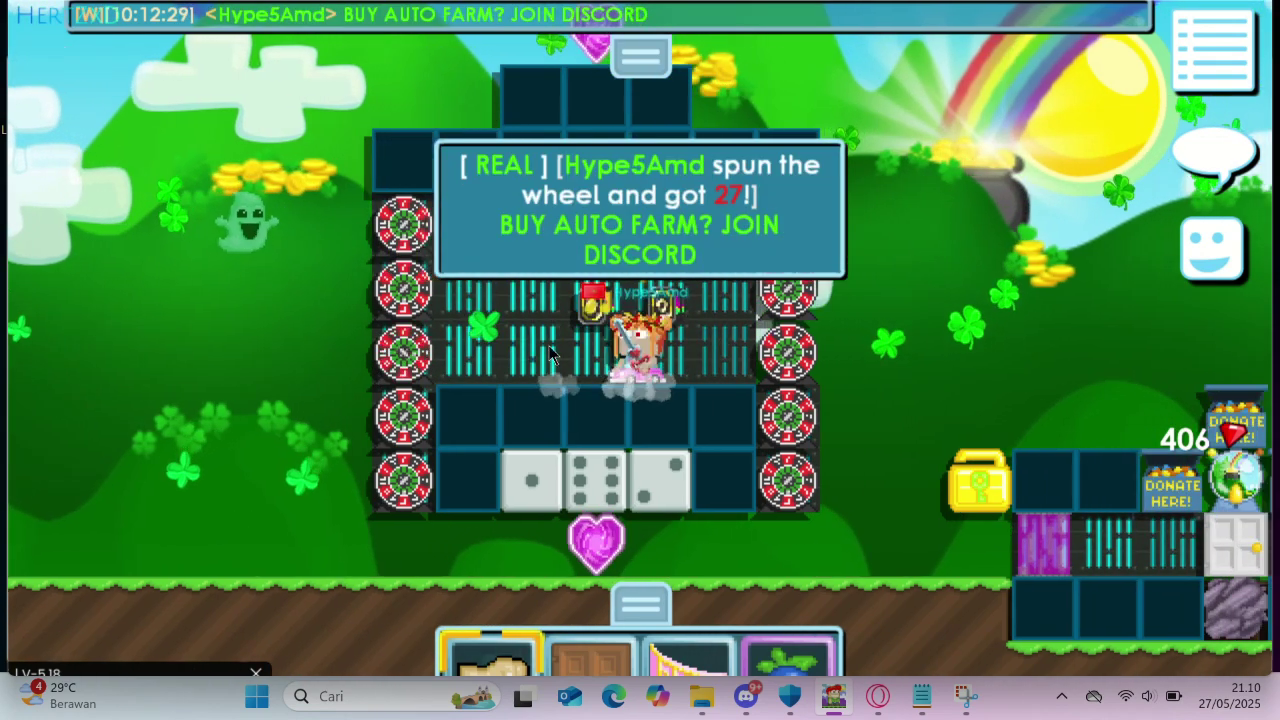
{"action": "key", "text": "a"}
{"action": "key", "text": "d"}
{"action": "key", "text": "Right"}
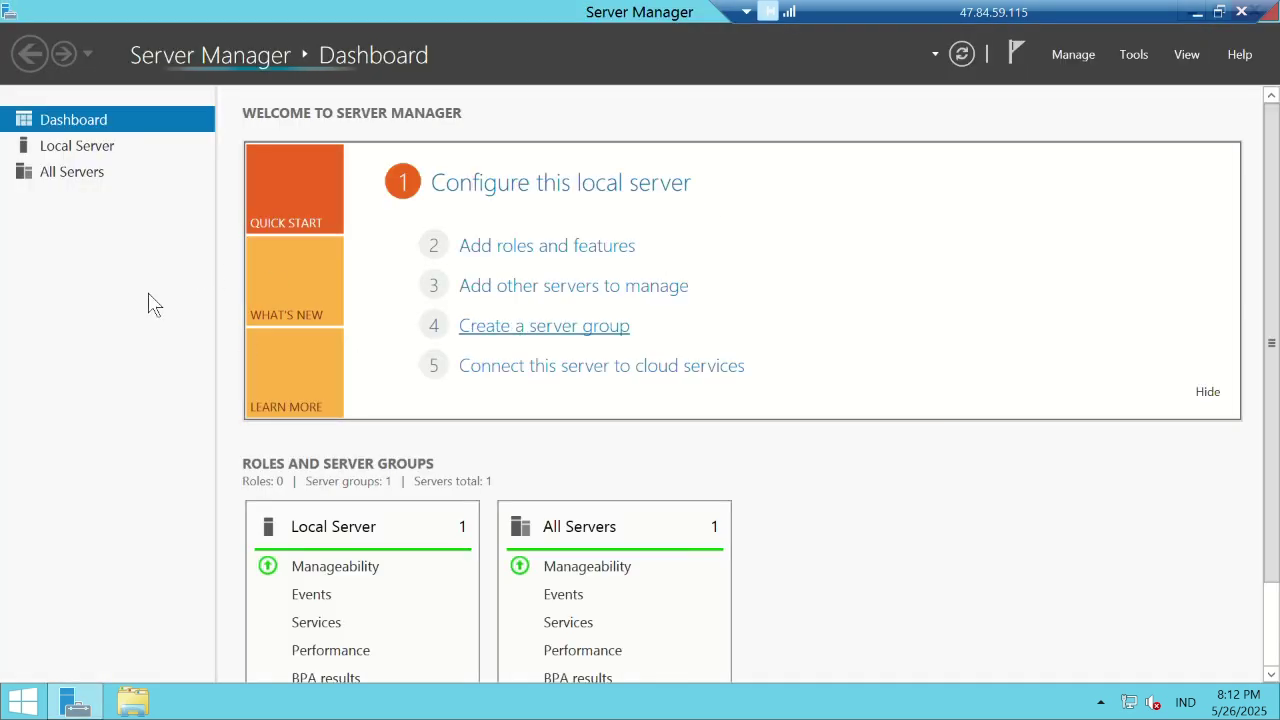
Turn off Windows Firewall for the local server.
{"action": "left_click", "coordinate": [80, 146]}
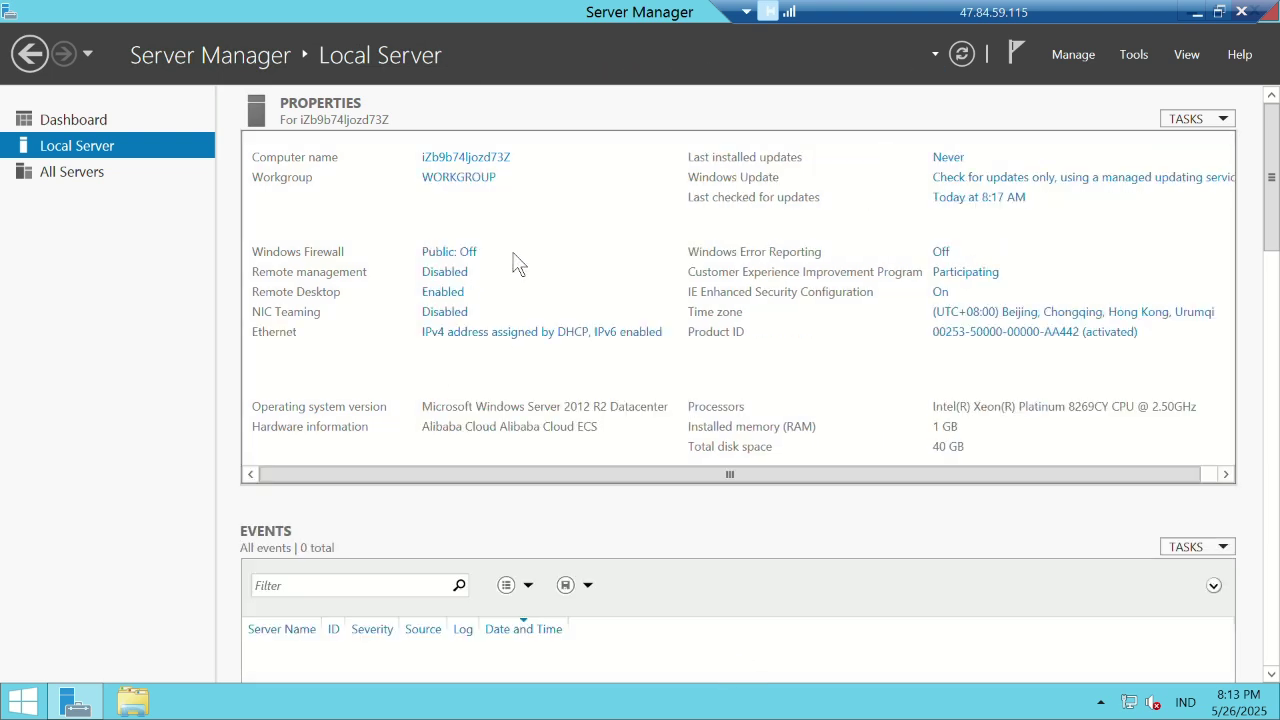
{"action": "left_click", "coordinate": [465, 254]}
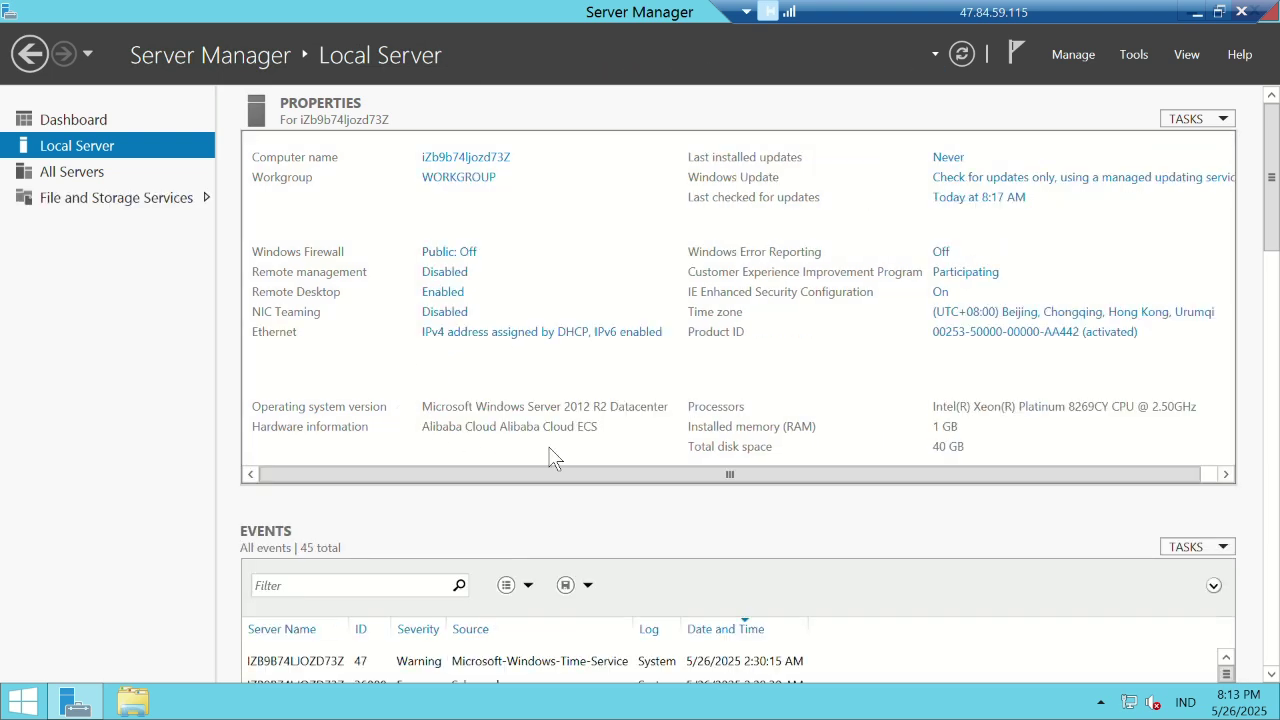
{"action": "left_click", "coordinate": [357, 314]}
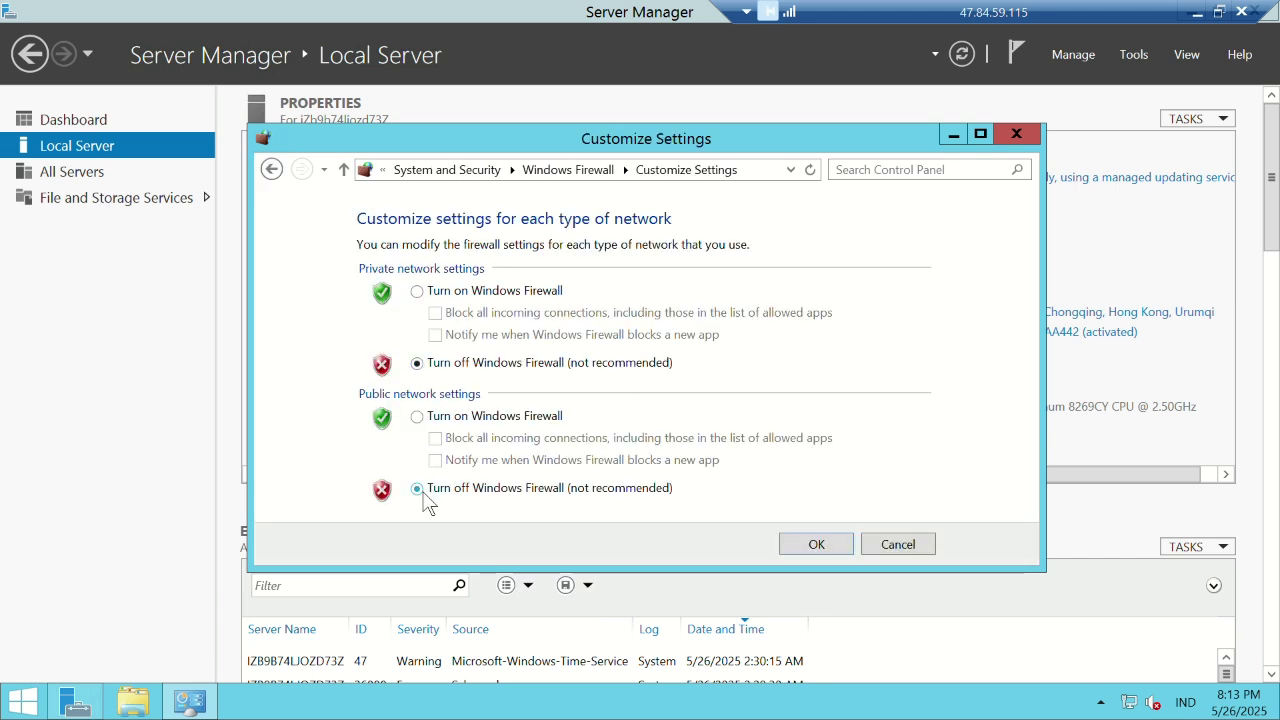
{"action": "left_click", "coordinate": [816, 545]}
{"action": "left_click", "coordinate": [1016, 134]}
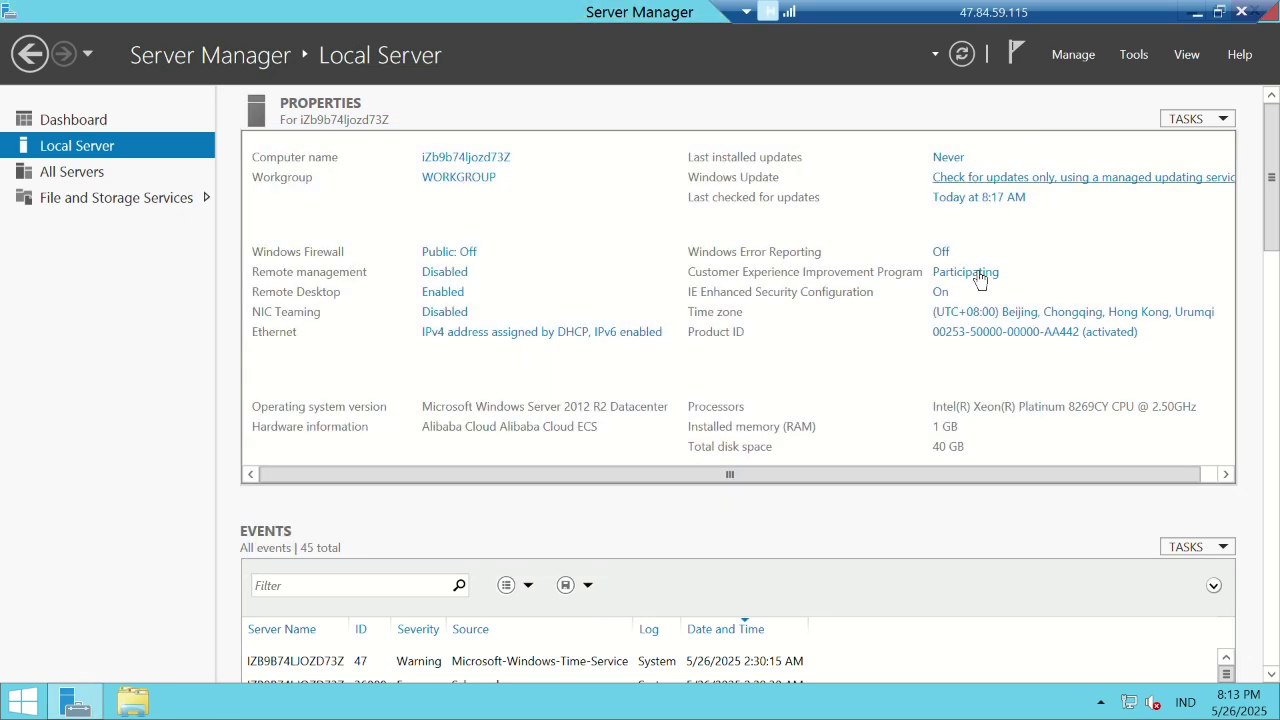
Opt out of Windows Error Reporting entirely.
{"action": "left_click", "coordinate": [942, 253]}
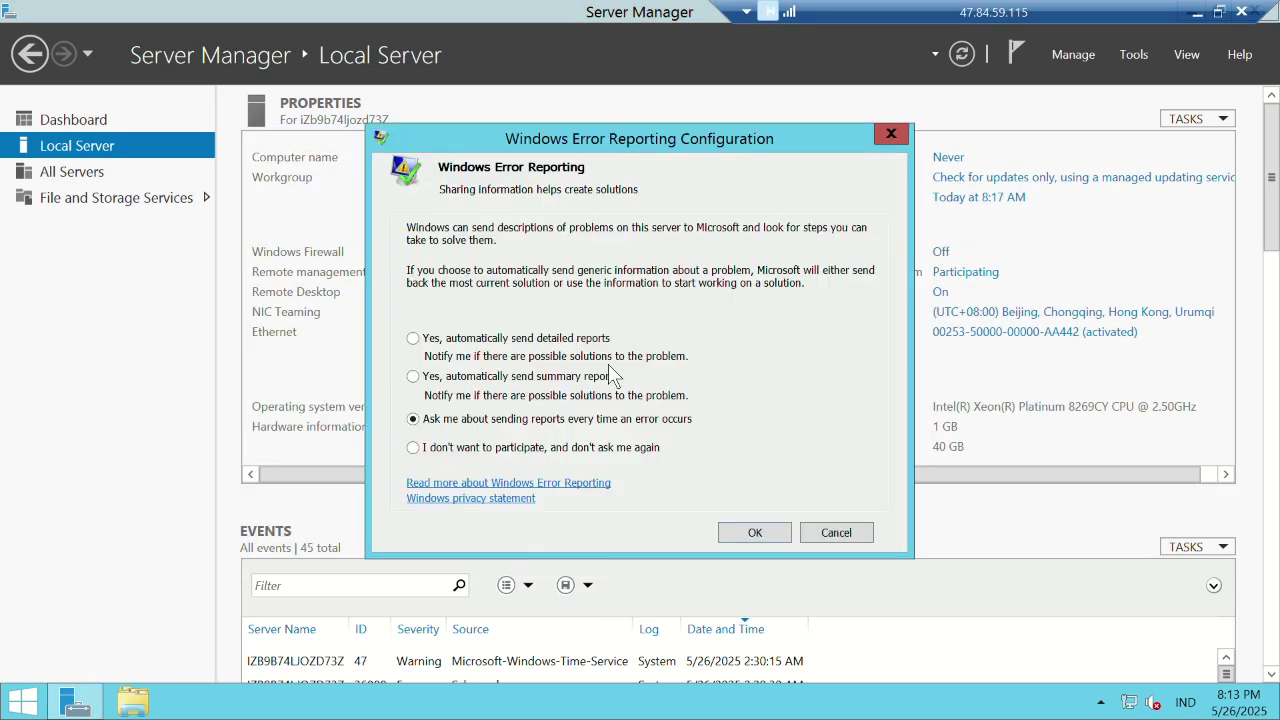
{"action": "left_click", "coordinate": [441, 450]}
{"action": "left_click", "coordinate": [756, 533]}
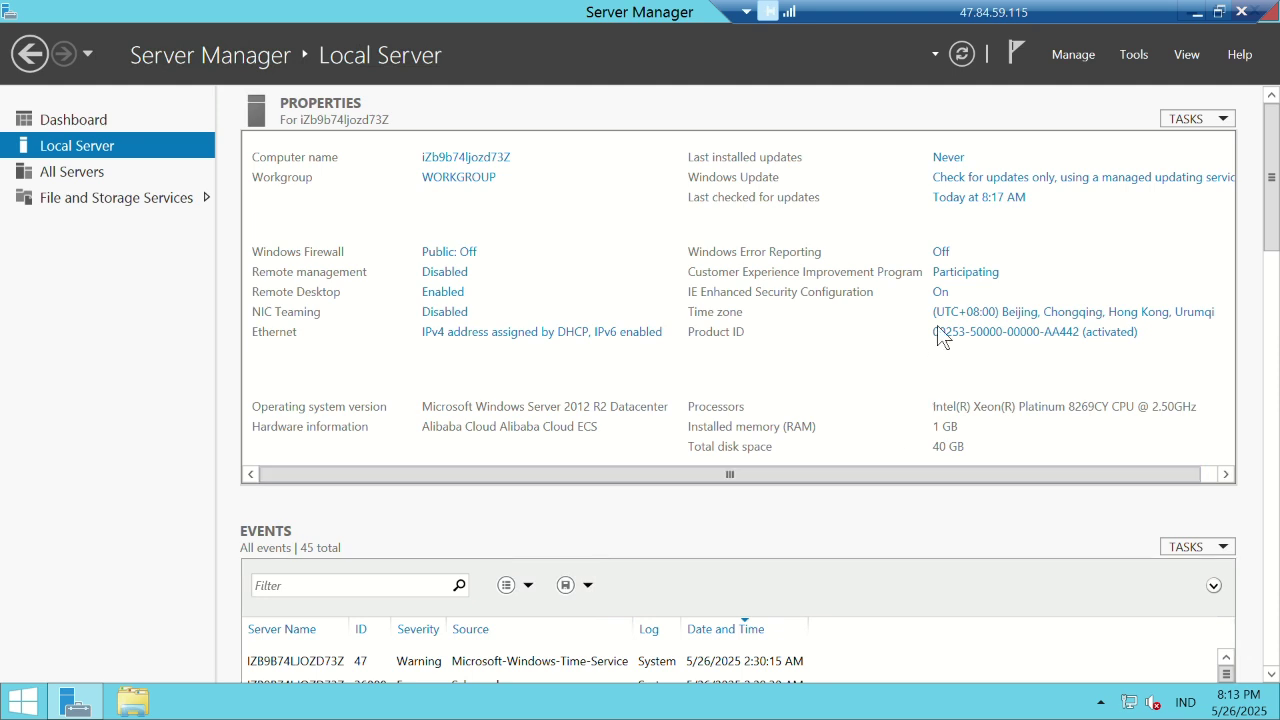
Turn IE Enhanced Security Configuration off for administrators and close Server Manager.
{"action": "left_click", "coordinate": [940, 293]}
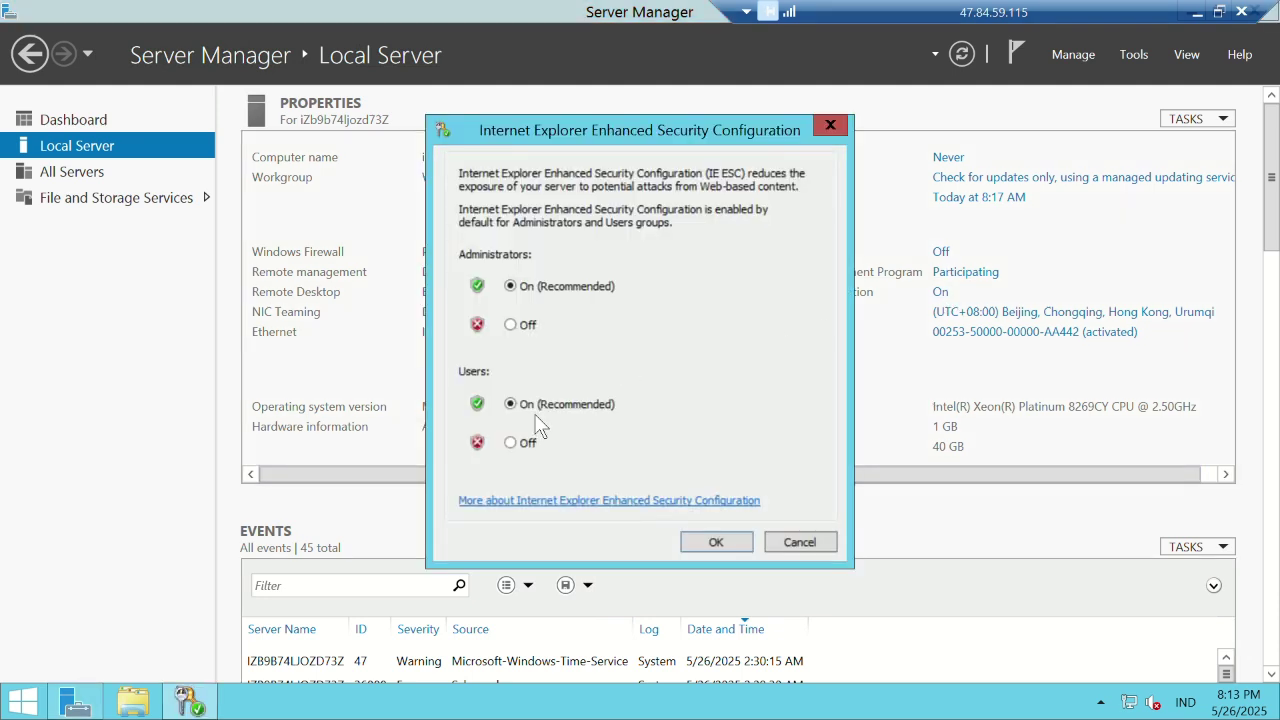
{"action": "left_click", "coordinate": [513, 326]}
{"action": "left_click", "coordinate": [716, 543]}
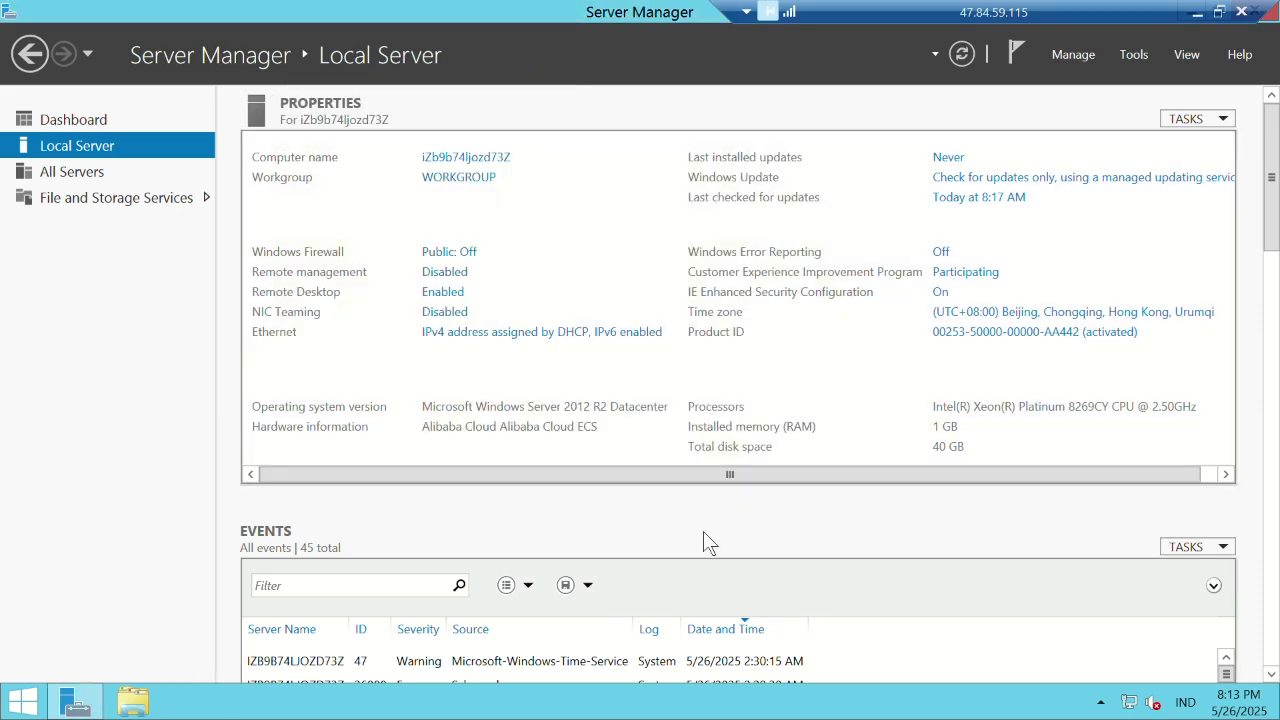
{"action": "left_click", "coordinate": [1268, 16]}
{"action": "left_click_drag", "start_coordinate": [1114, 20], "coordinate": [1027, 35]}
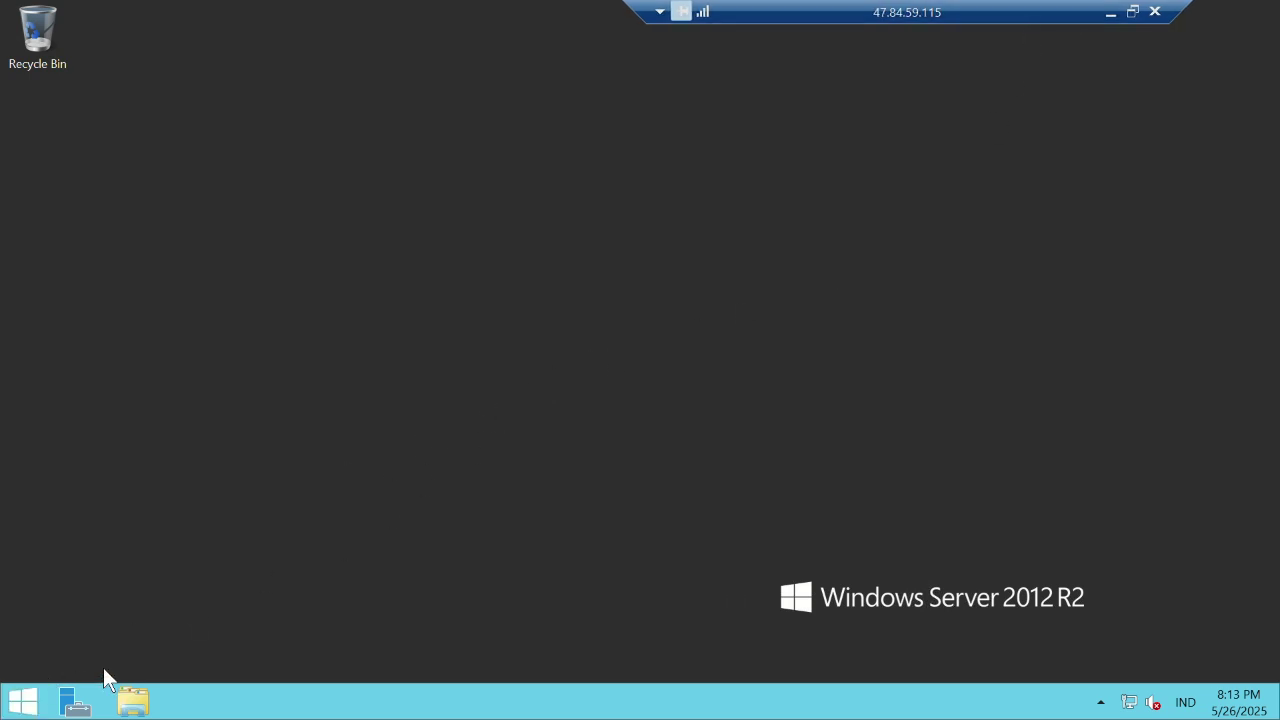
Launch Internet Explorer, search for Chrome and open the Chrome download page.
{"action": "left_click", "coordinate": [22, 701]}
{"action": "left_click", "coordinate": [140, 462]}
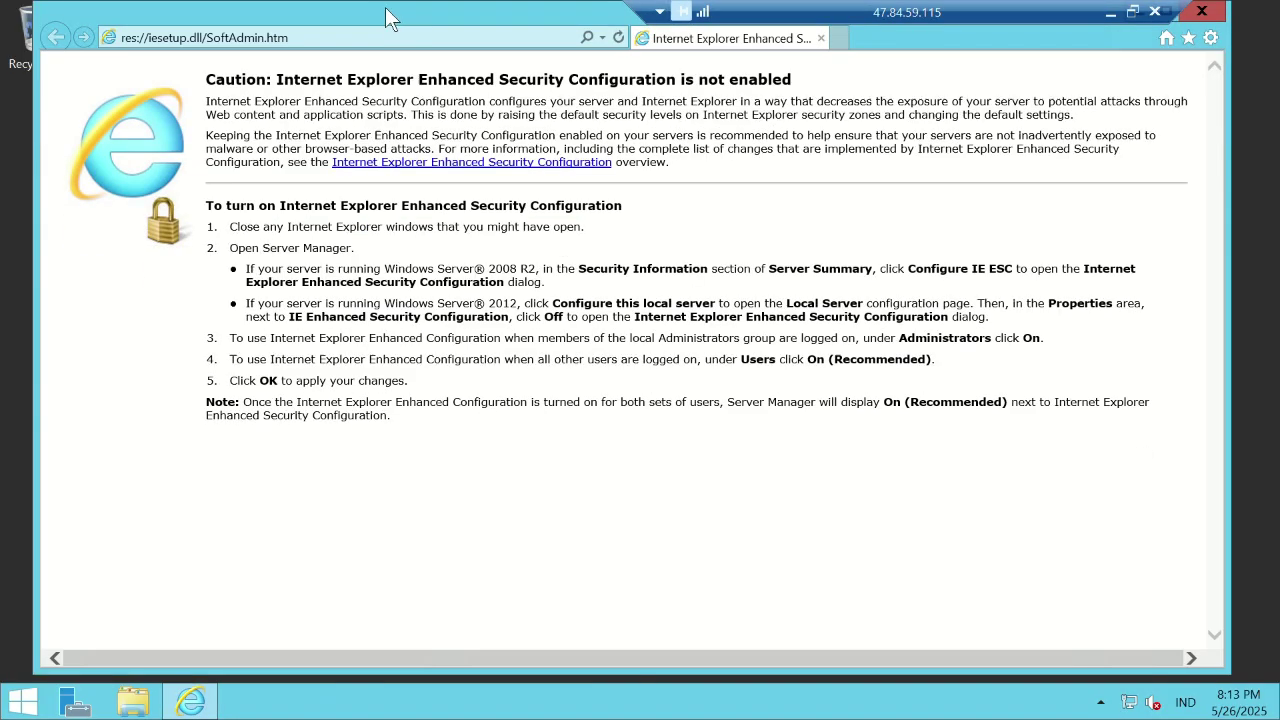
{"action": "left_click", "coordinate": [392, 37]}
{"action": "type", "text": "chrome"}
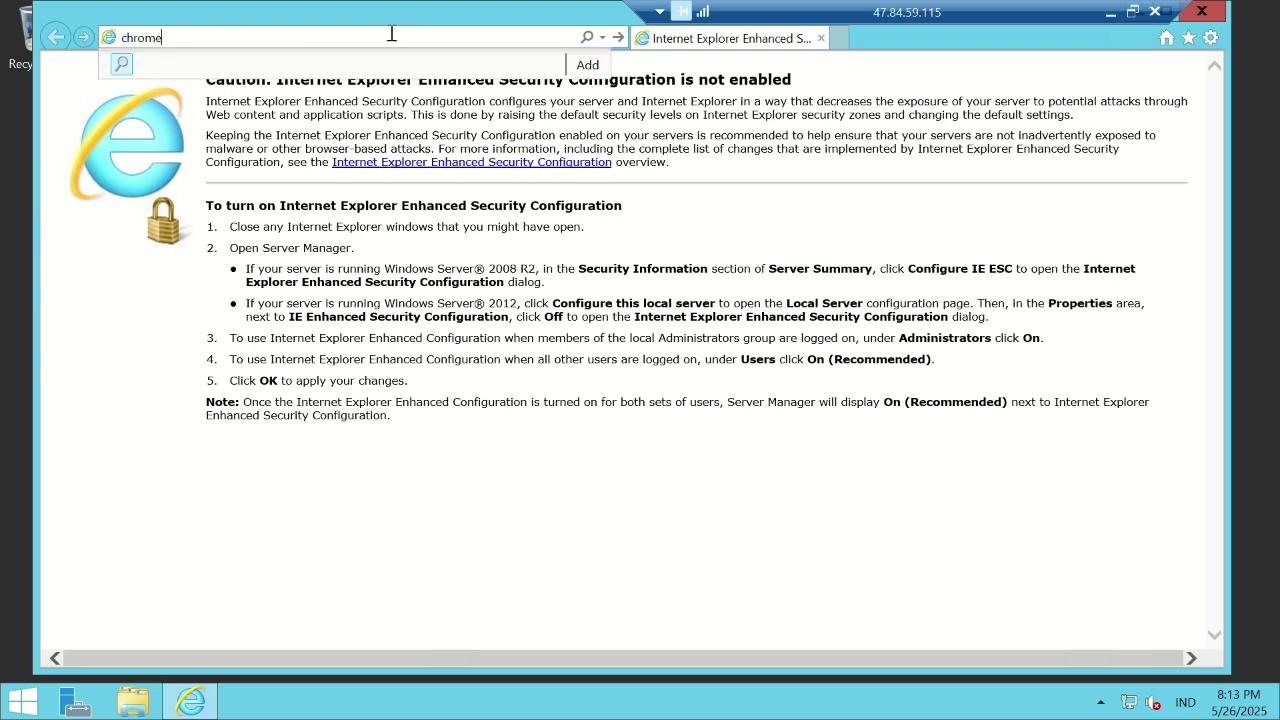
{"action": "key", "text": "Return"}
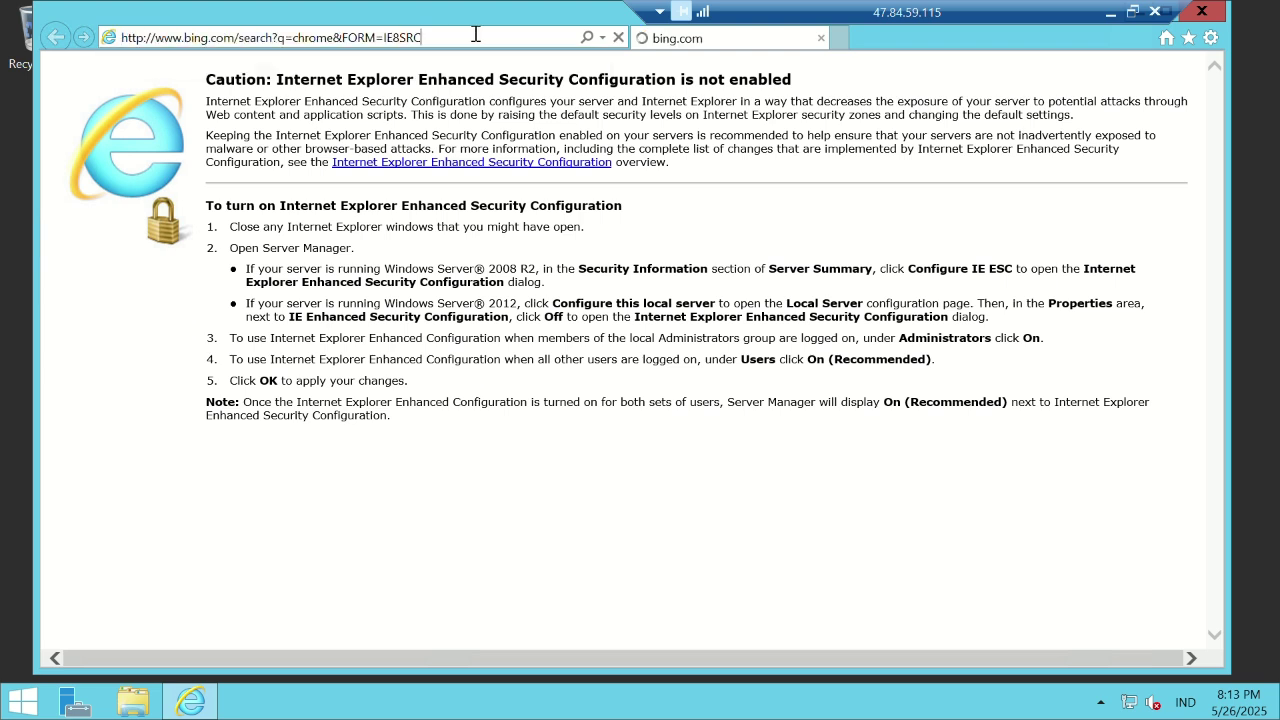
{"action": "key", "text": "BackSpace"}
{"action": "key", "text": "BackSpace"}
{"action": "key", "text": "BackSpace"}
{"action": "key", "text": "BackSpace"}
{"action": "key", "text": "BackSpace"}
{"action": "key", "text": "BackSpace"}
{"action": "key", "text": "BackSpace"}
{"action": "key", "text": "BackSpace"}
{"action": "key", "text": "BackSpace"}
{"action": "key", "text": "BackSpace"}
{"action": "key", "text": "BackSpace"}
{"action": "key", "text": "BackSpace"}
{"action": "key", "text": "BackSpace"}
{"action": "key", "text": "BackSpace"}
{"action": "key", "text": "BackSpace"}
{"action": "key", "text": "BackSpace"}
{"action": "key", "text": "BackSpace"}
{"action": "key", "text": "BackSpace"}
{"action": "key", "text": "BackSpace"}
{"action": "key", "text": "BackSpace"}
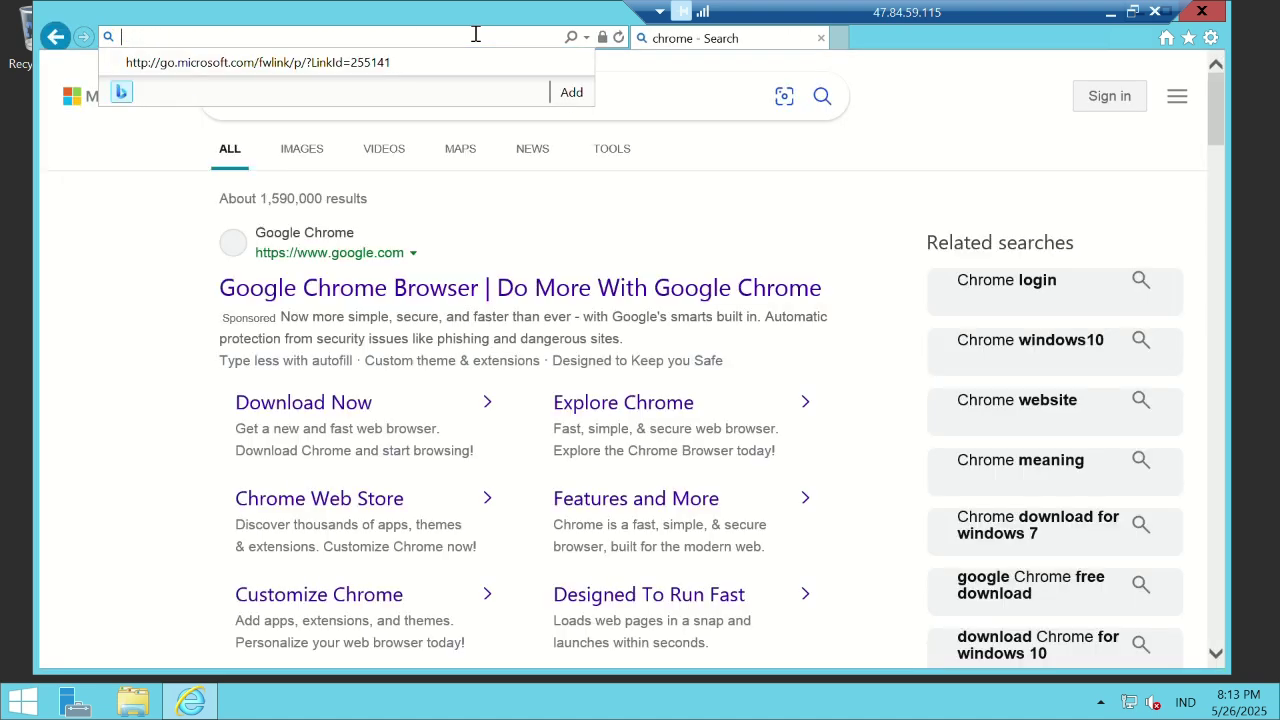
{"action": "type", "text": "ch"}
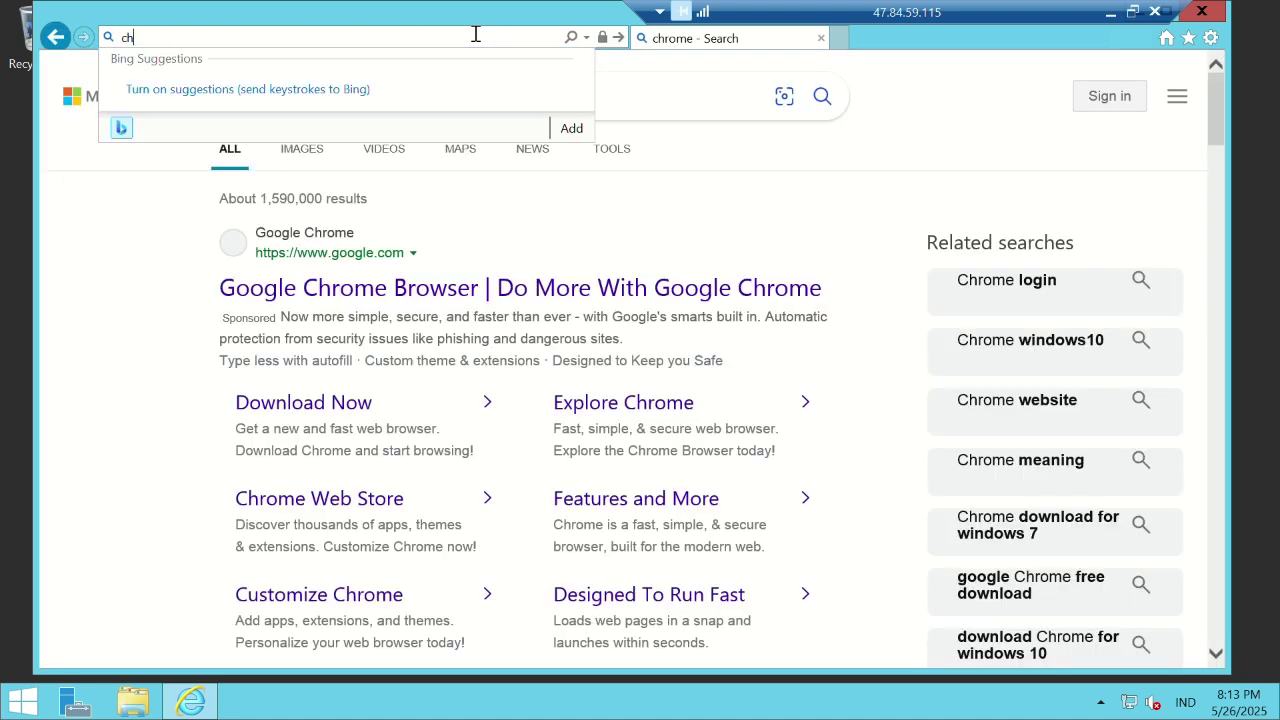
{"action": "left_click", "coordinate": [320, 406]}
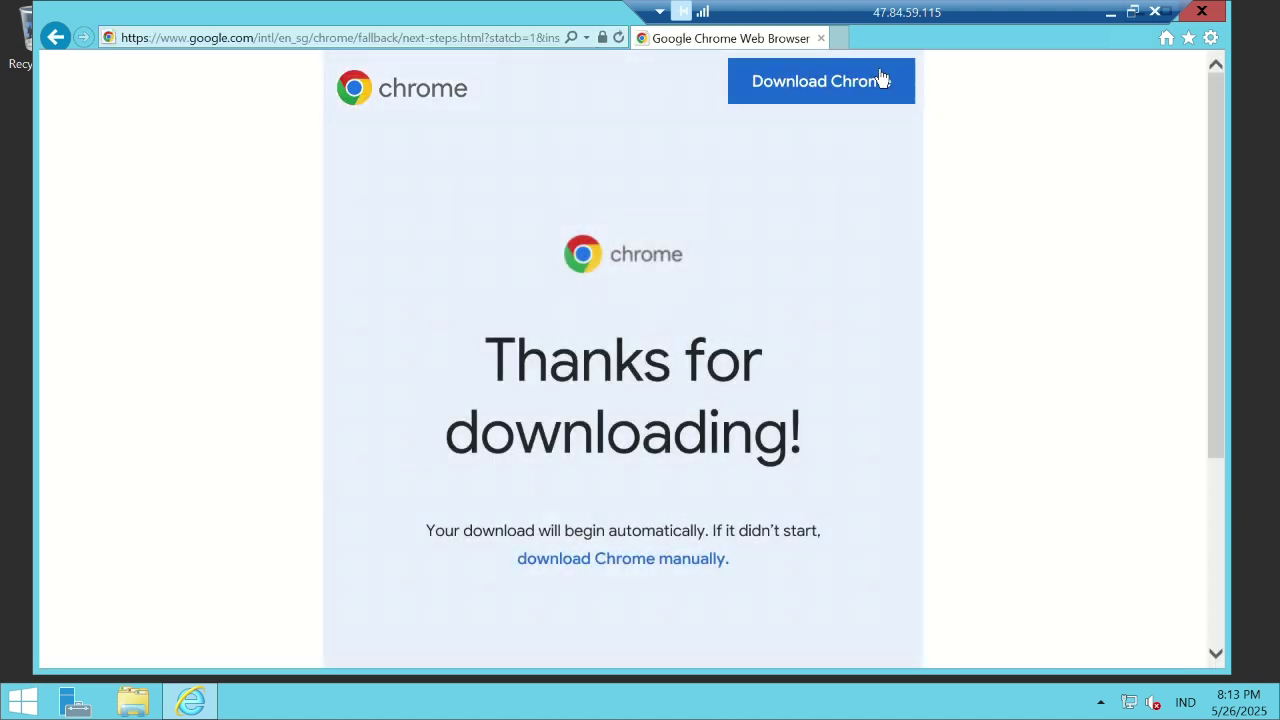
Download Chrome, accept the terms, run the setup file and close Internet Explorer.
{"action": "left_click", "coordinate": [880, 80]}
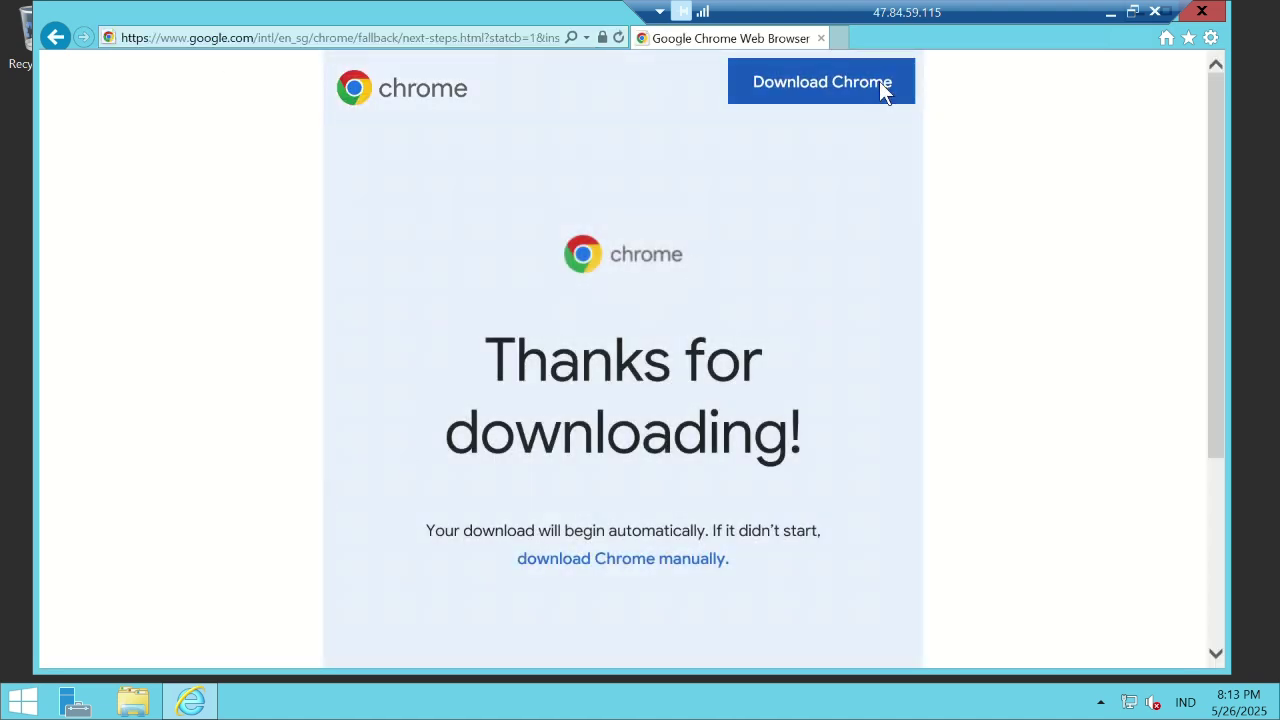
{"action": "left_click", "coordinate": [460, 541]}
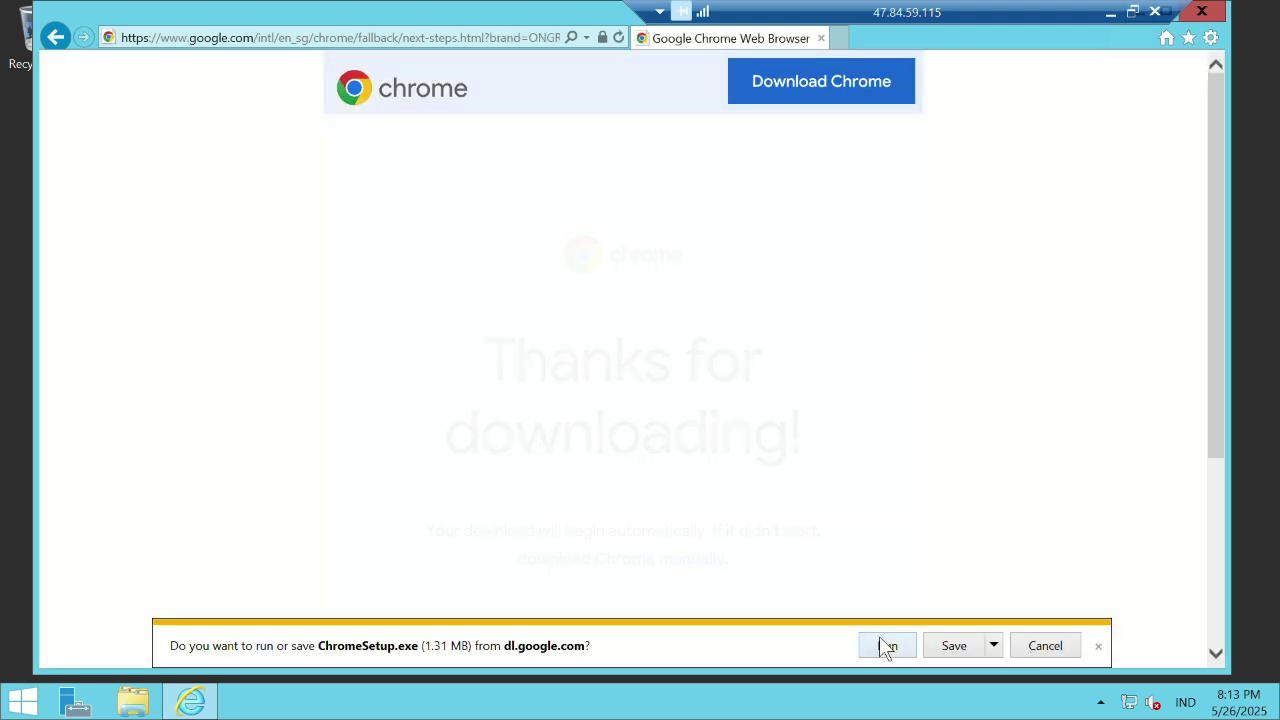
{"action": "left_click", "coordinate": [884, 645]}
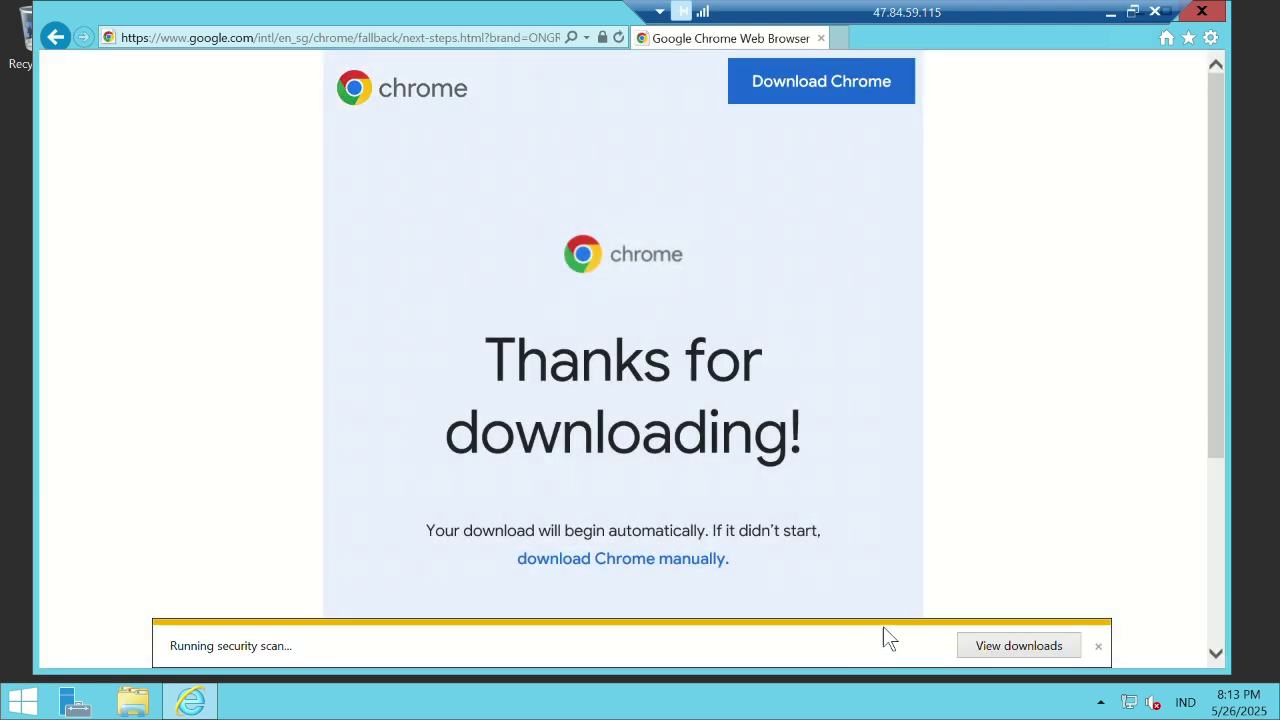
{"action": "left_click", "coordinate": [1212, 18]}
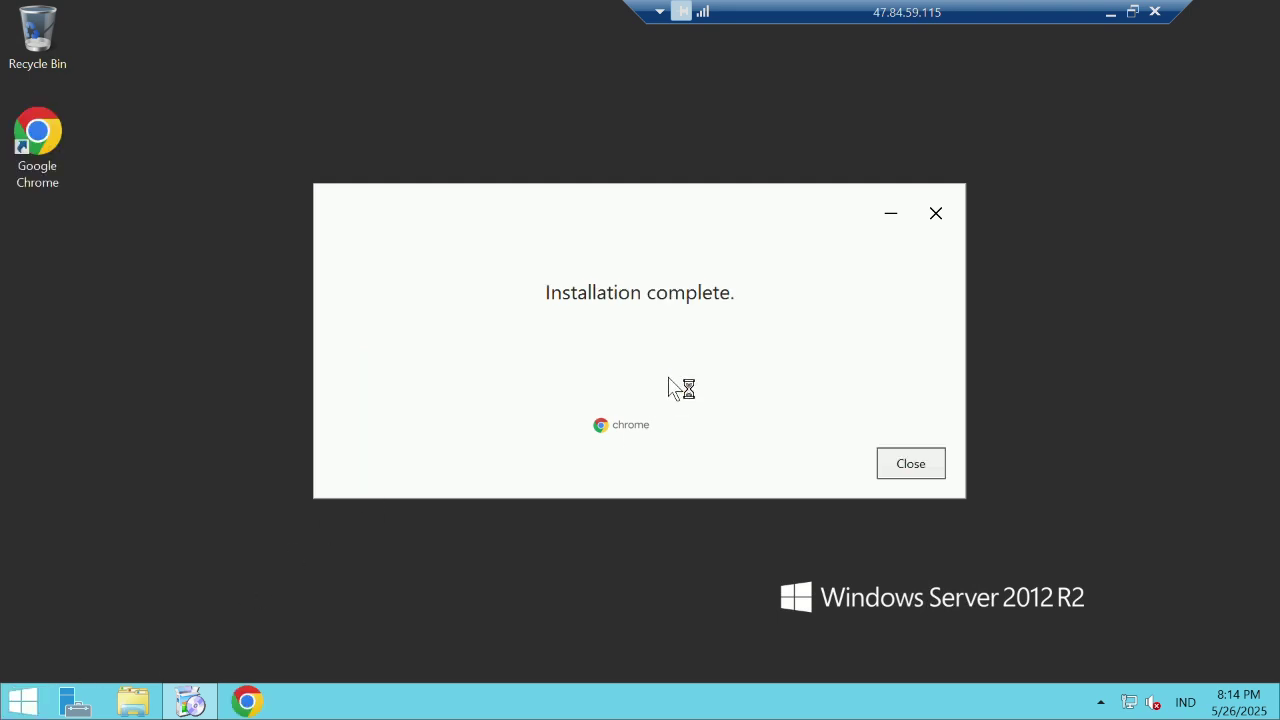
Close the Chrome installer's 'Installation complete' message.
{"action": "left_click", "coordinate": [910, 465]}
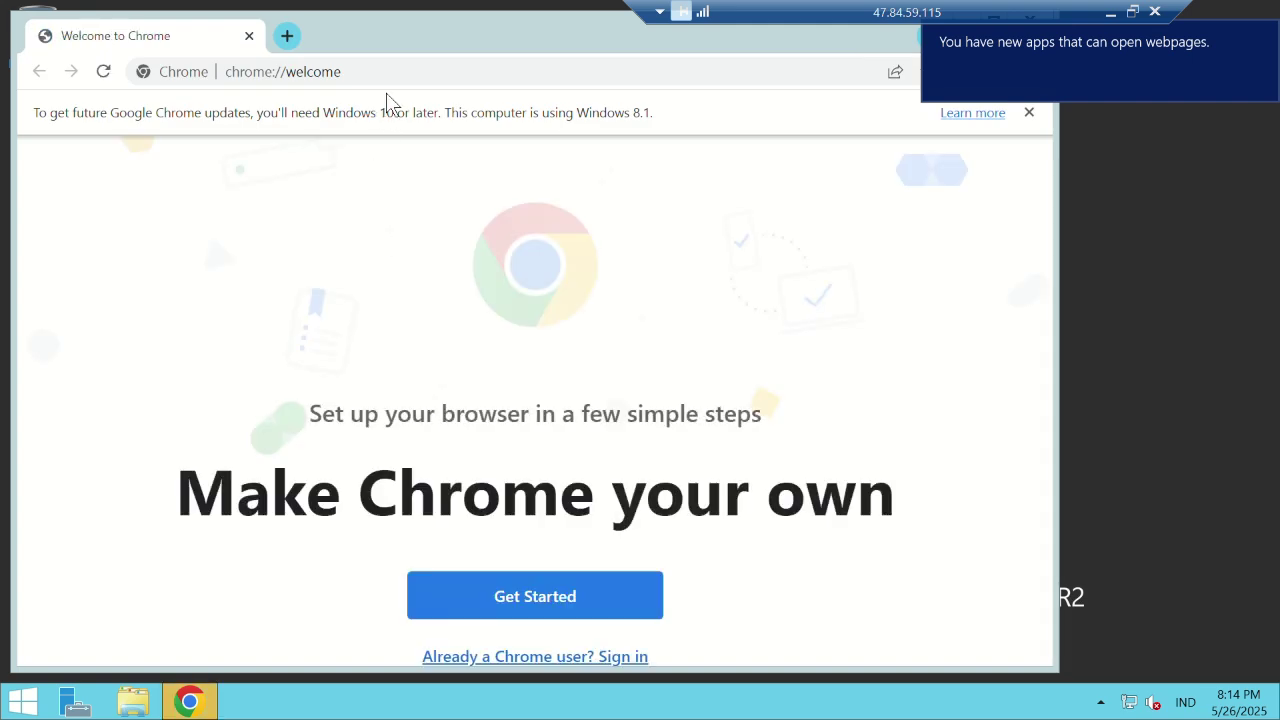
Search 'redist x64' and download the x64 VC_redist from Microsoft's Visual C++ Redistributable page, then open a new tab.
{"action": "left_click", "coordinate": [384, 69]}
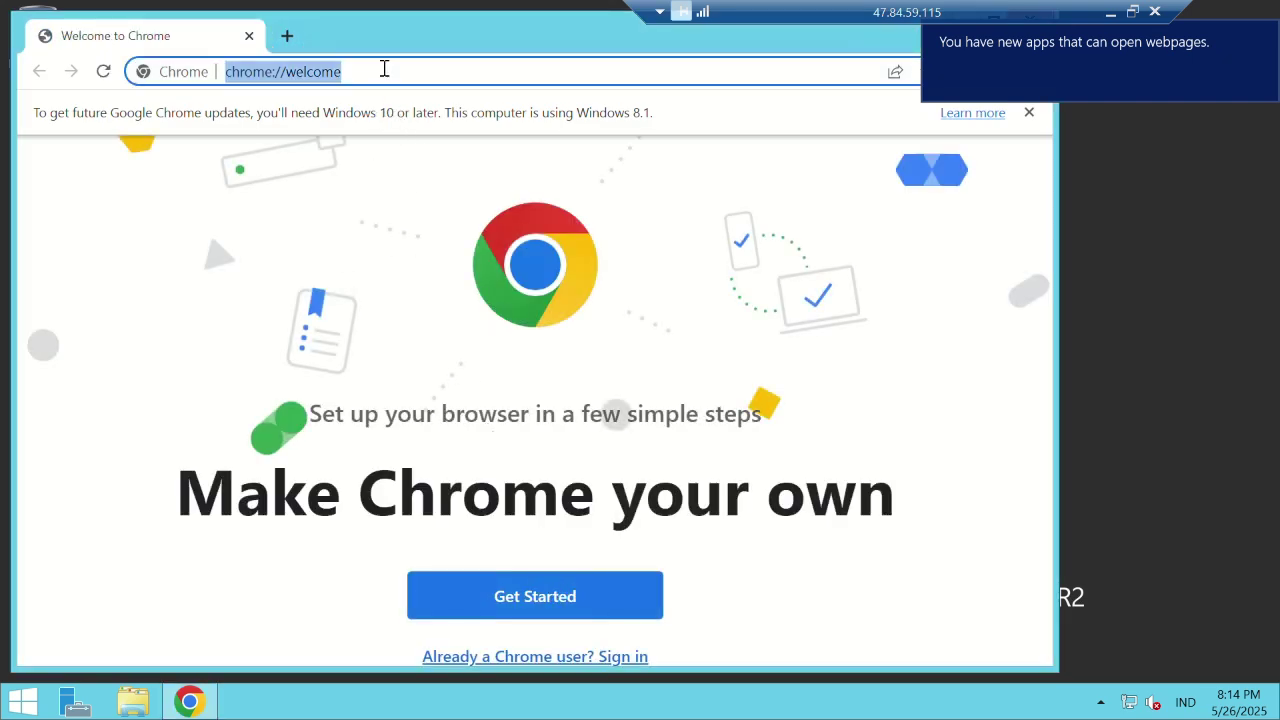
{"action": "type", "text": "r"}
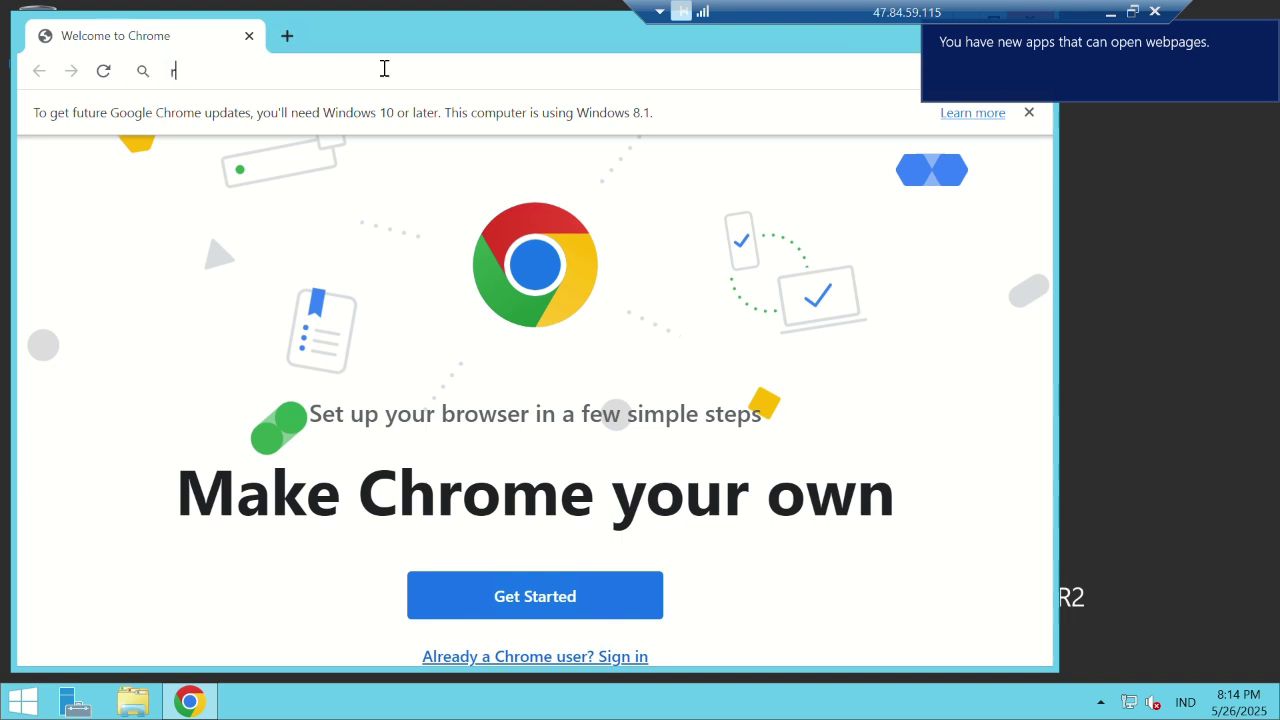
{"action": "type", "text": "edist"}
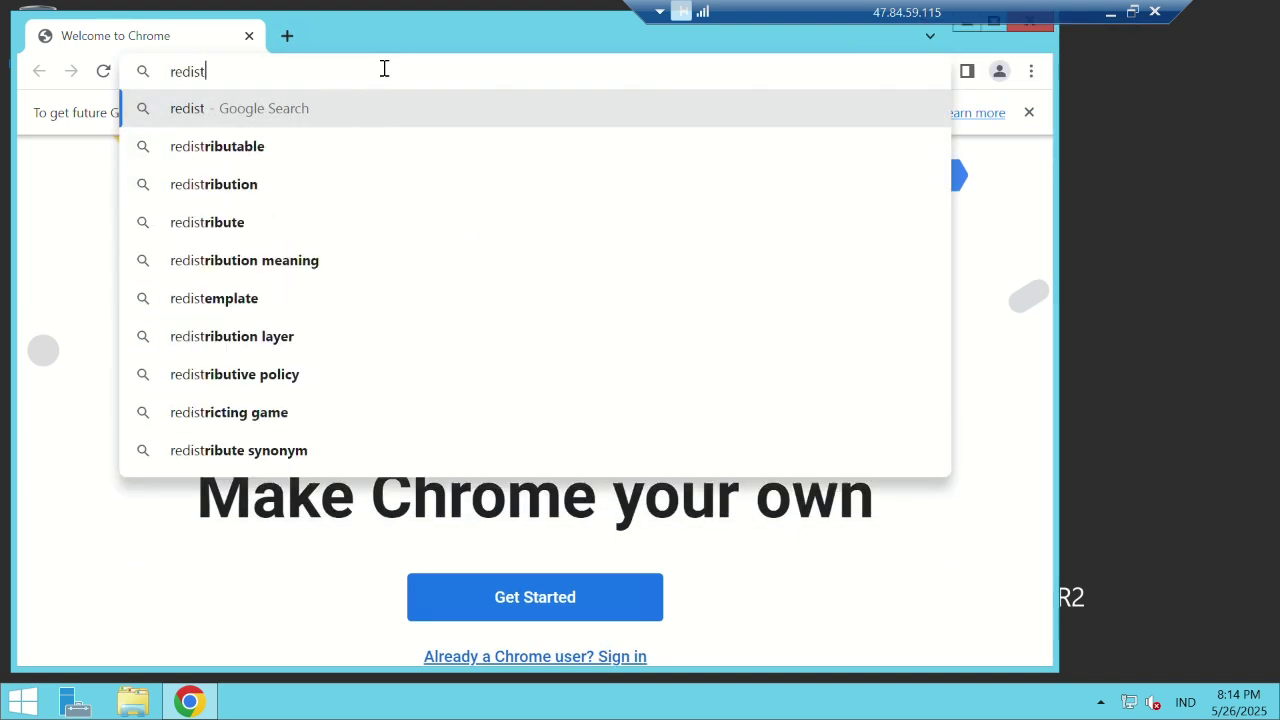
{"action": "type", "text": " x64"}
{"action": "key", "text": "Return"}
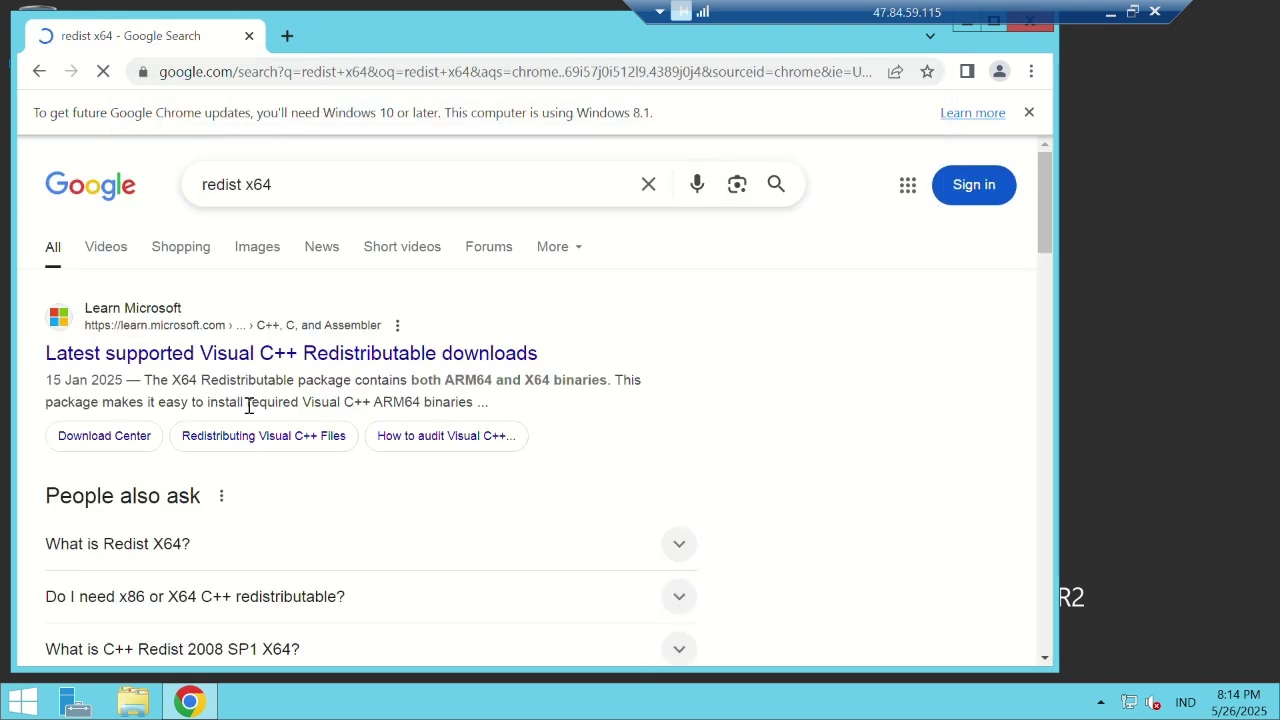
{"action": "left_click", "coordinate": [185, 356]}
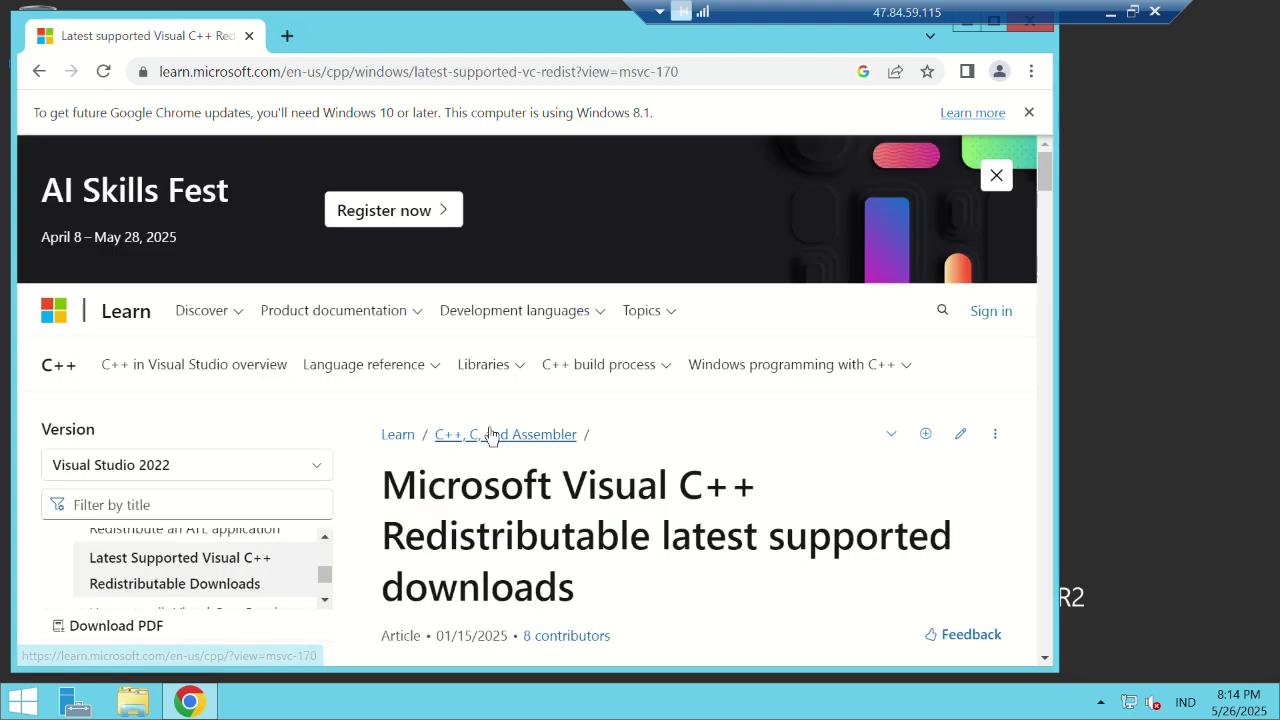
{"action": "scroll", "coordinate": [505, 503], "scroll_direction": "down", "scroll_amount": 10}
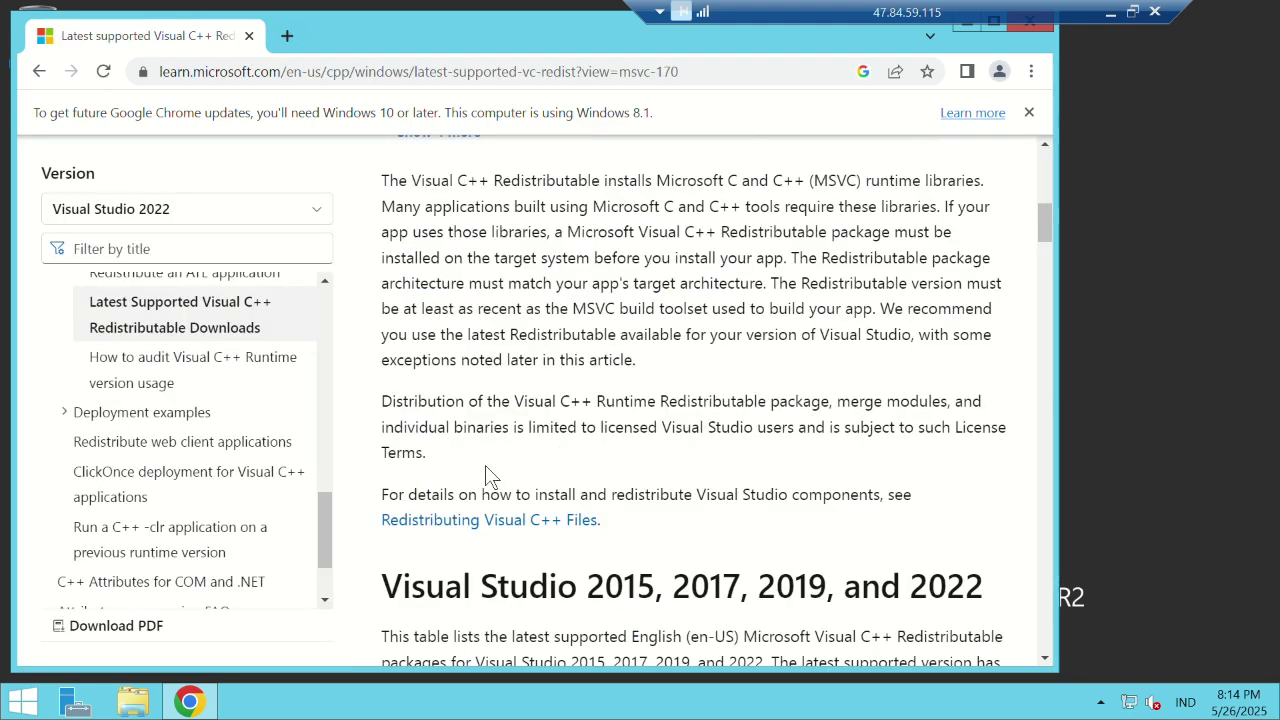
{"action": "scroll", "coordinate": [487, 468], "scroll_direction": "down", "scroll_amount": 9}
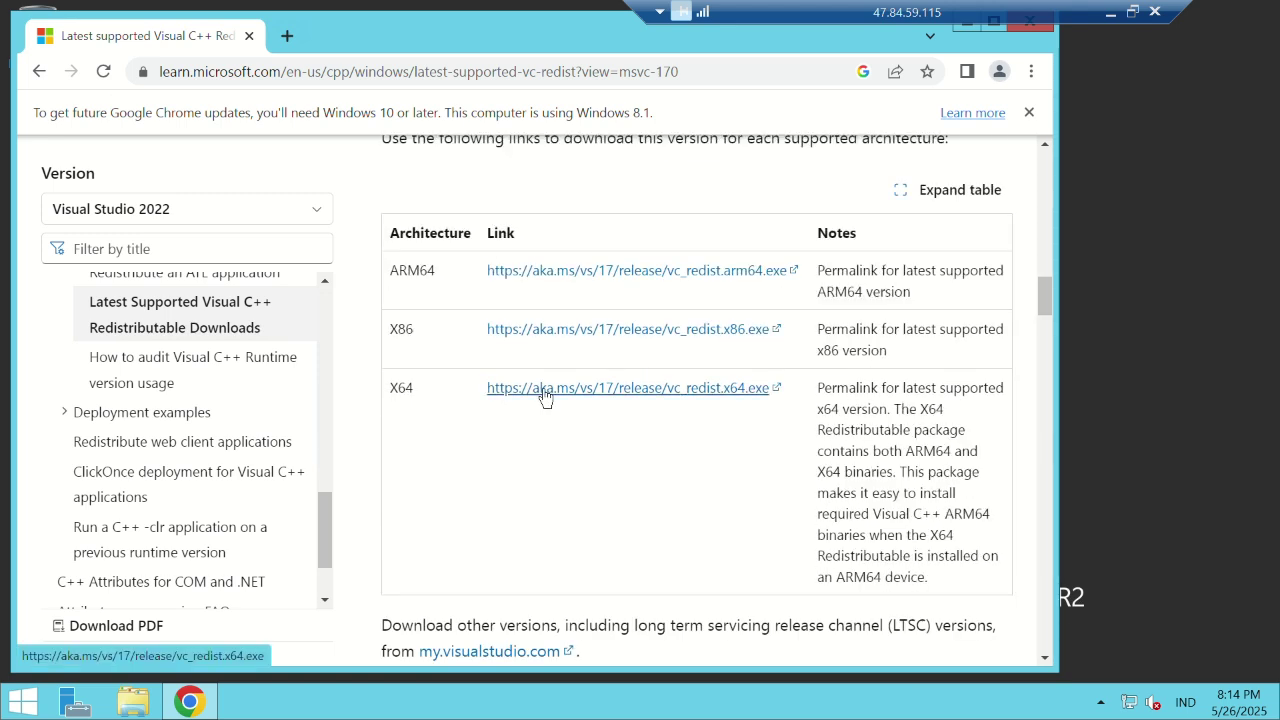
{"action": "left_click", "coordinate": [545, 390]}
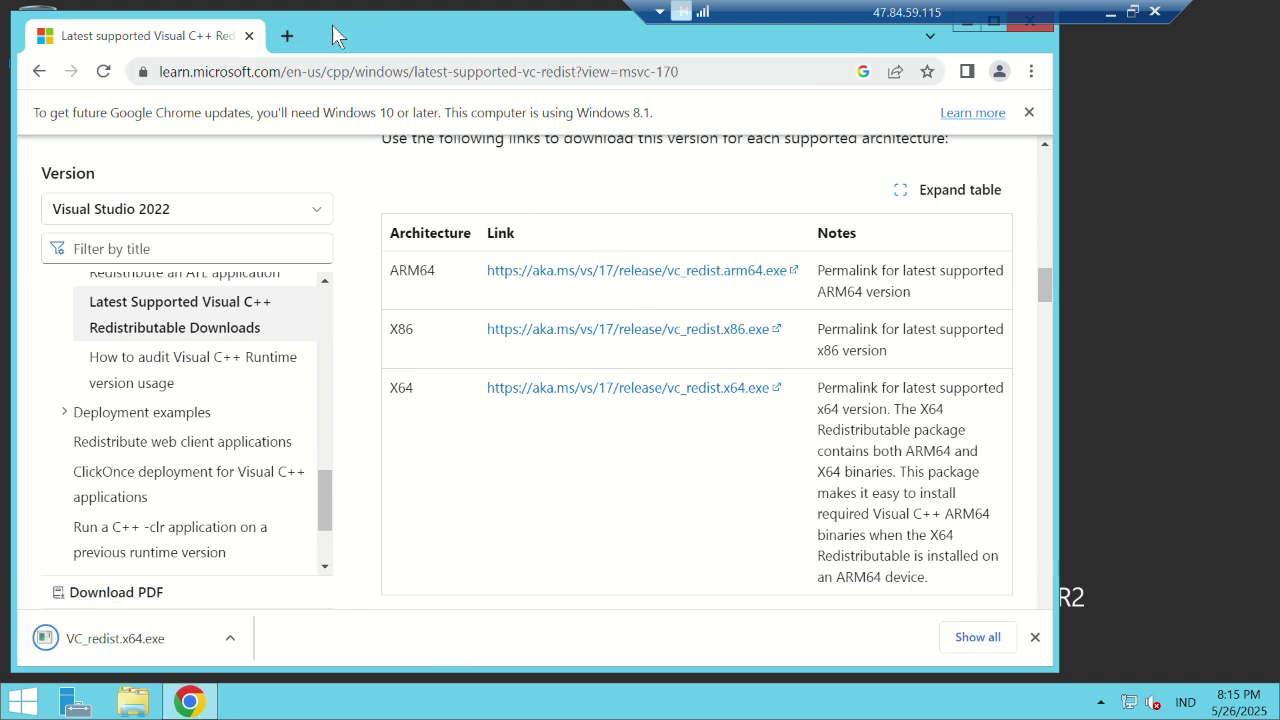
{"action": "left_click", "coordinate": [287, 36]}
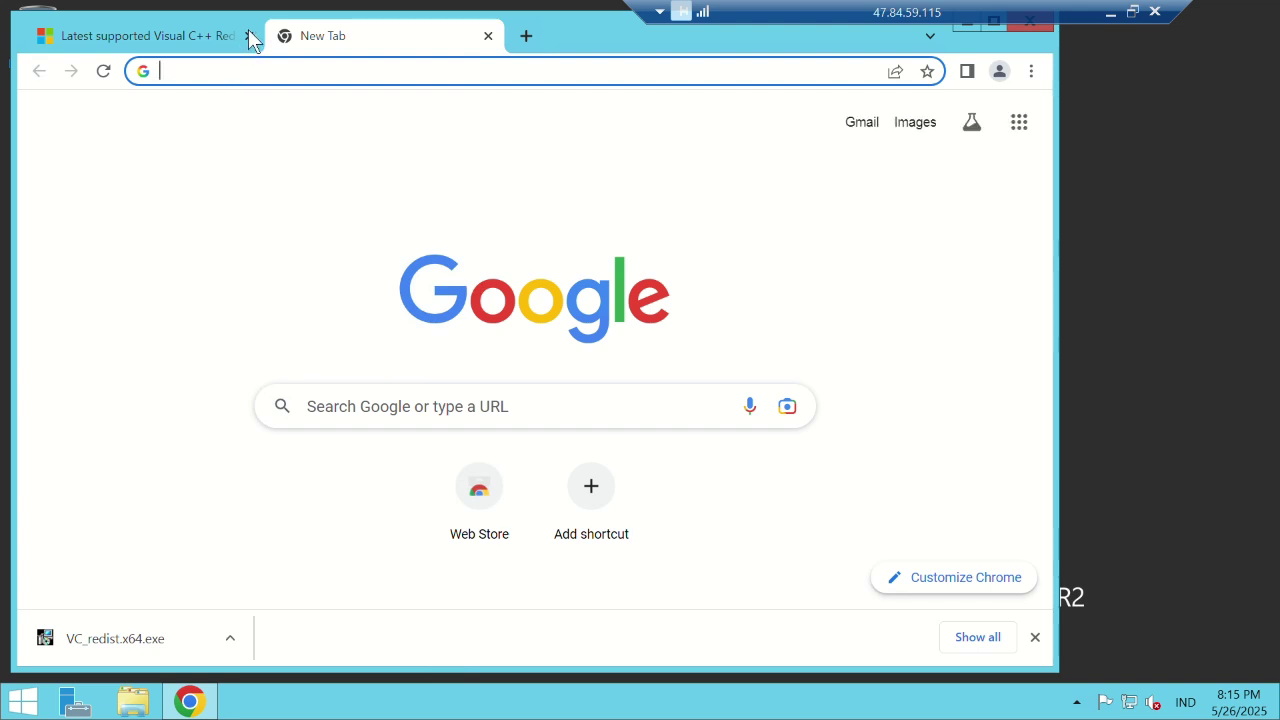
Close the Visual C++ Redistributable tab and search Google for 'lucifer'.
{"action": "left_click", "coordinate": [248, 36]}
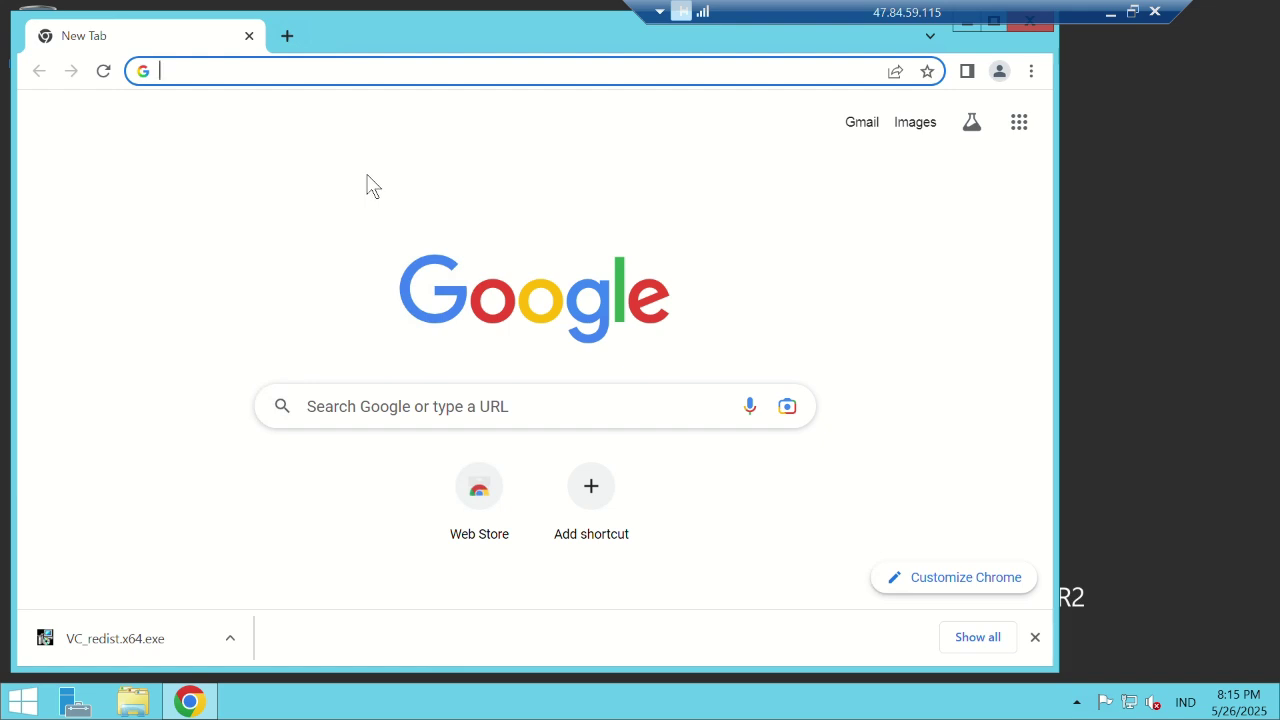
{"action": "type", "text": "lucif"}
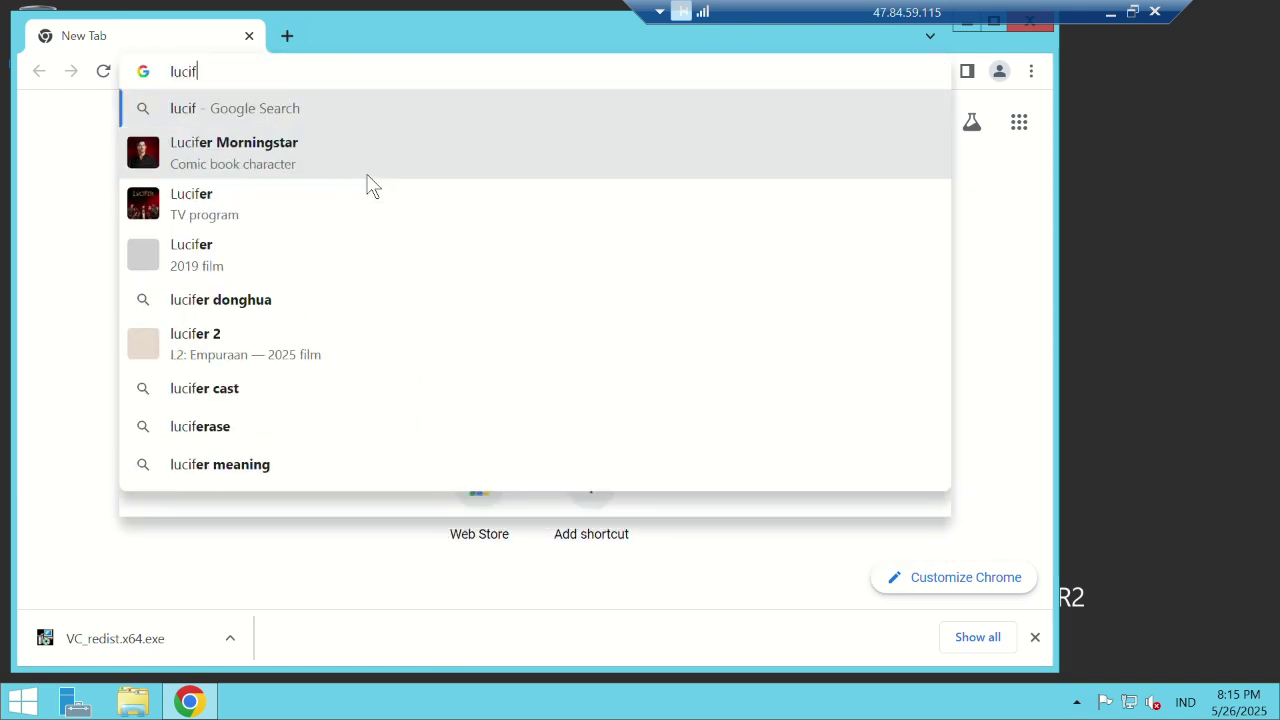
{"action": "type", "text": "er"}
{"action": "key", "text": "Return"}
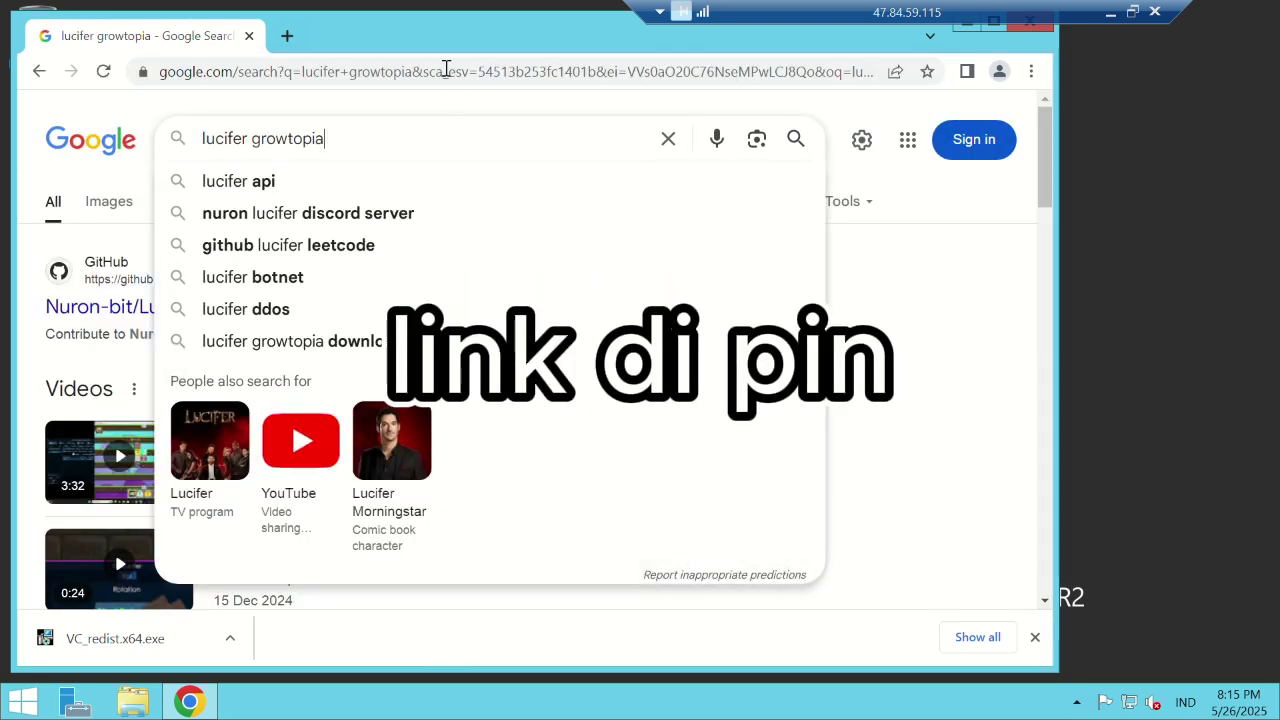
{"action": "left_click", "coordinate": [447, 74]}
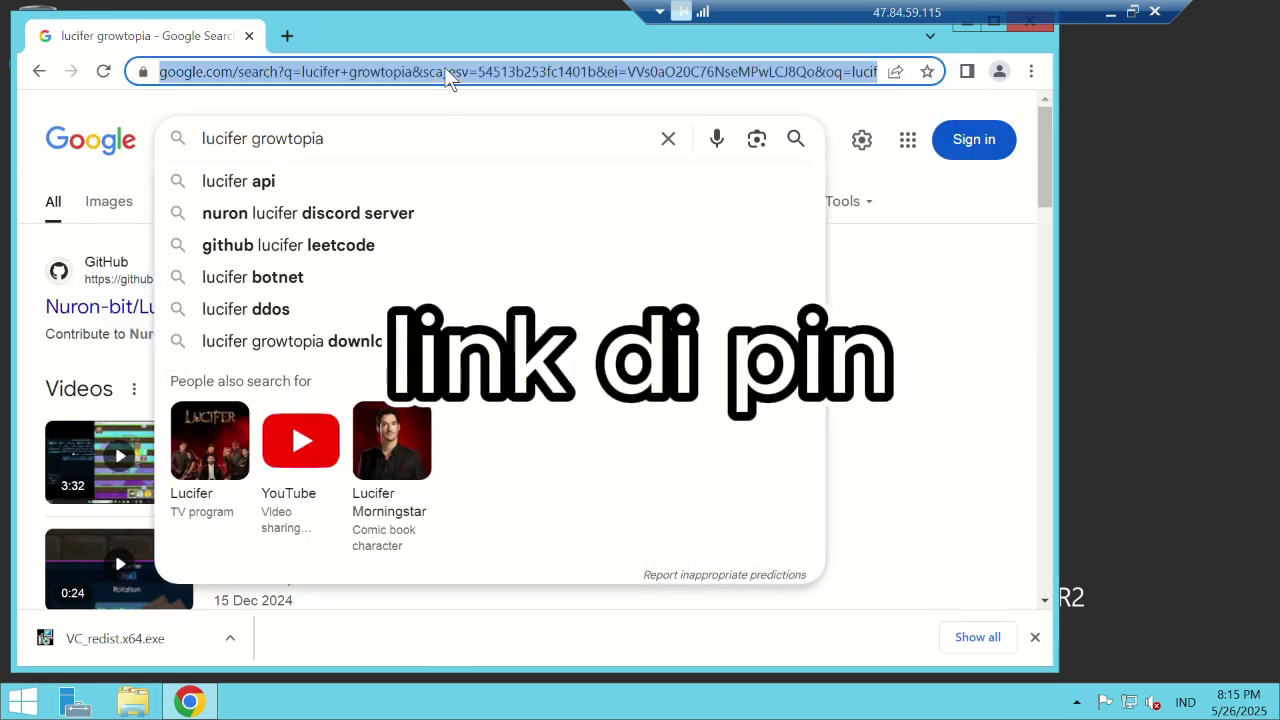
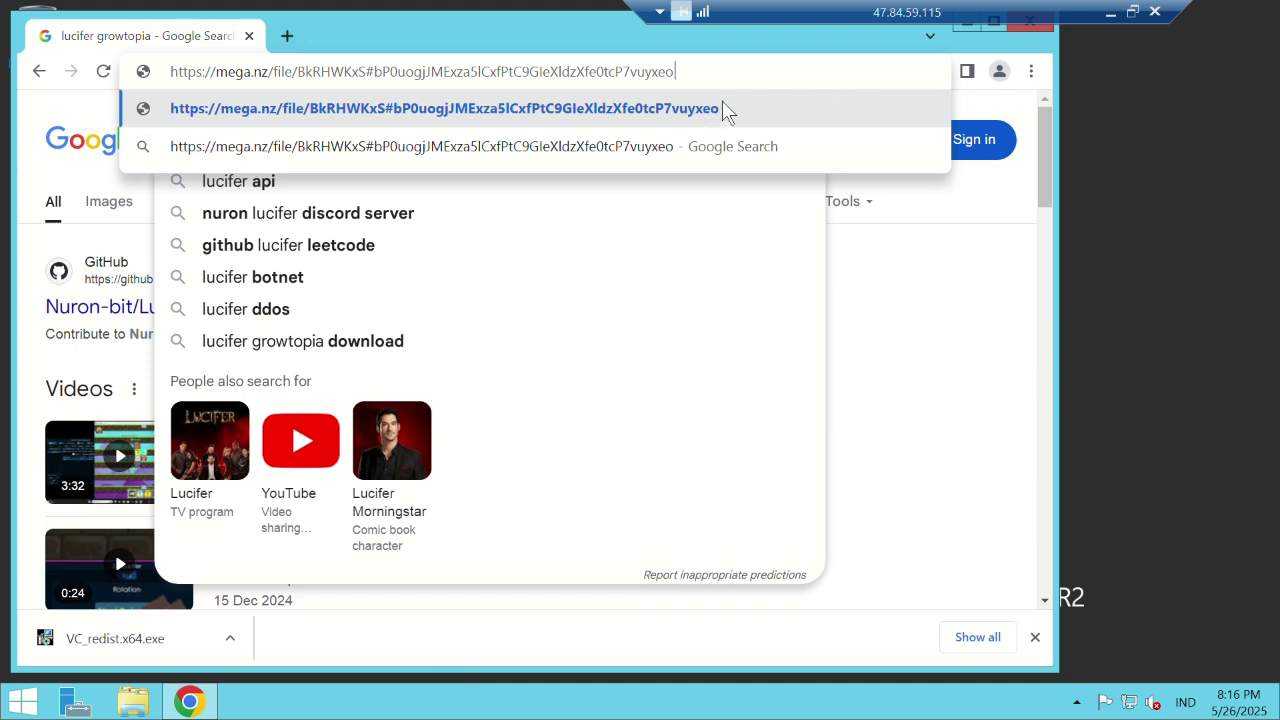
Navigate to the pasted mega.nz file link to load the Lucifer Growtopia MEGA page.
{"action": "key", "text": "Return"}
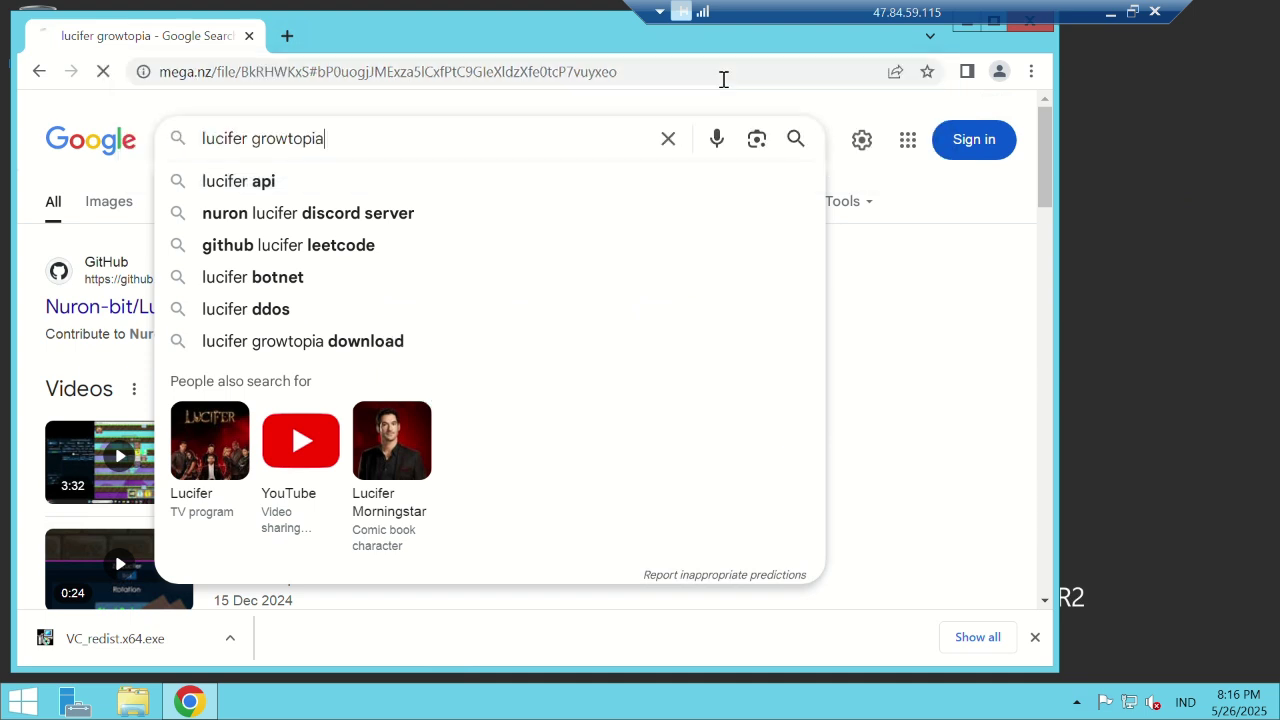
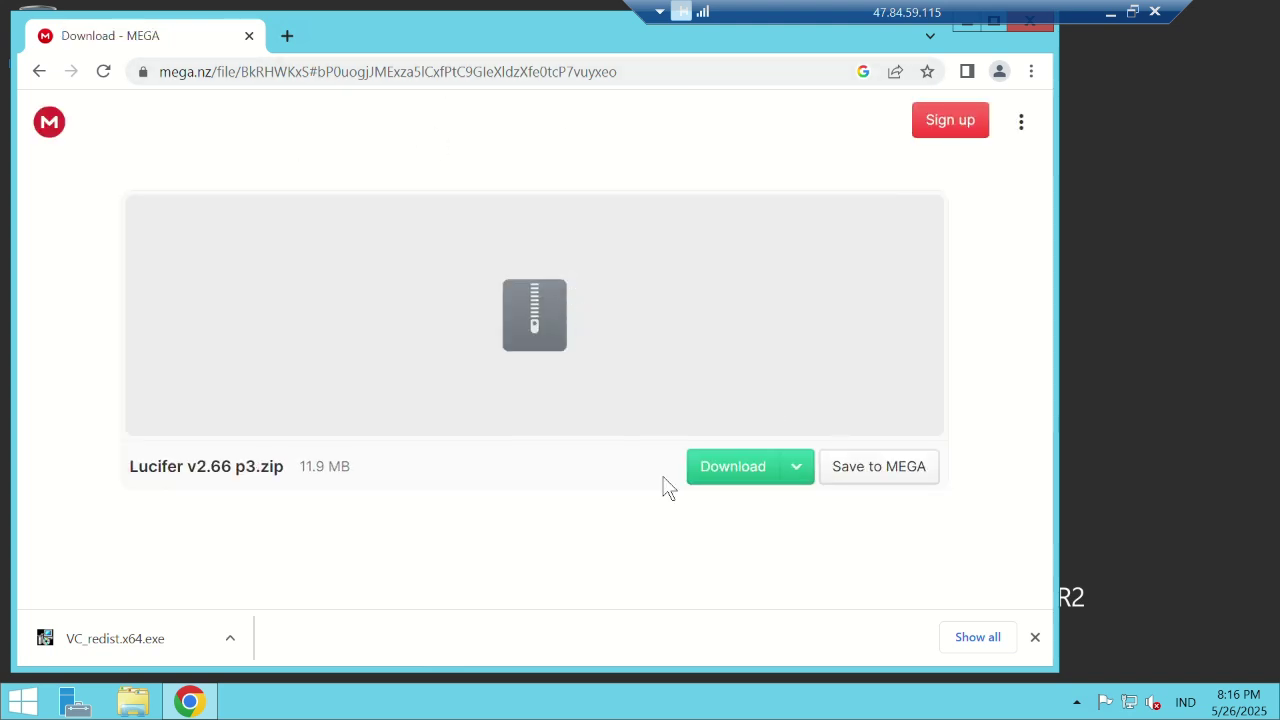
Download Lucifer v2.66 p3.zip (11.9 MB) from MEGA until the transfer shows Completed.
{"action": "left_click", "coordinate": [723, 476]}
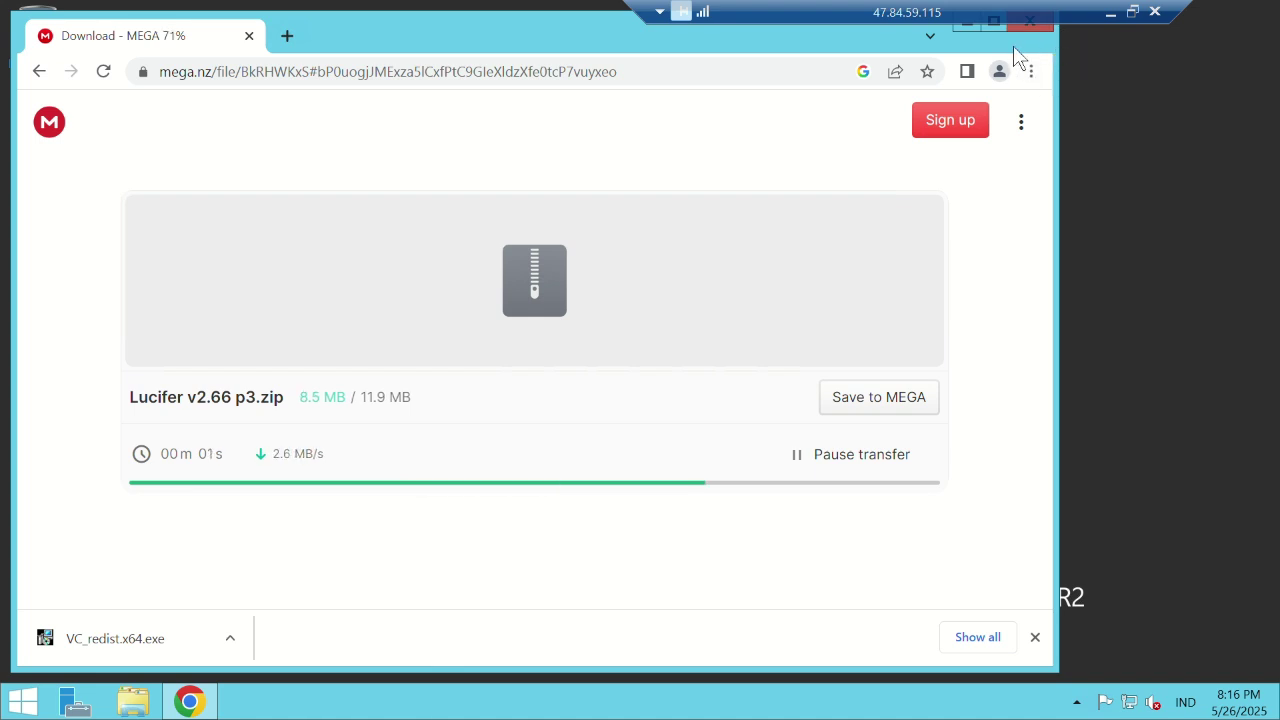
{"action": "left_click_drag", "start_coordinate": [853, 28], "coordinate": [865, 81]}
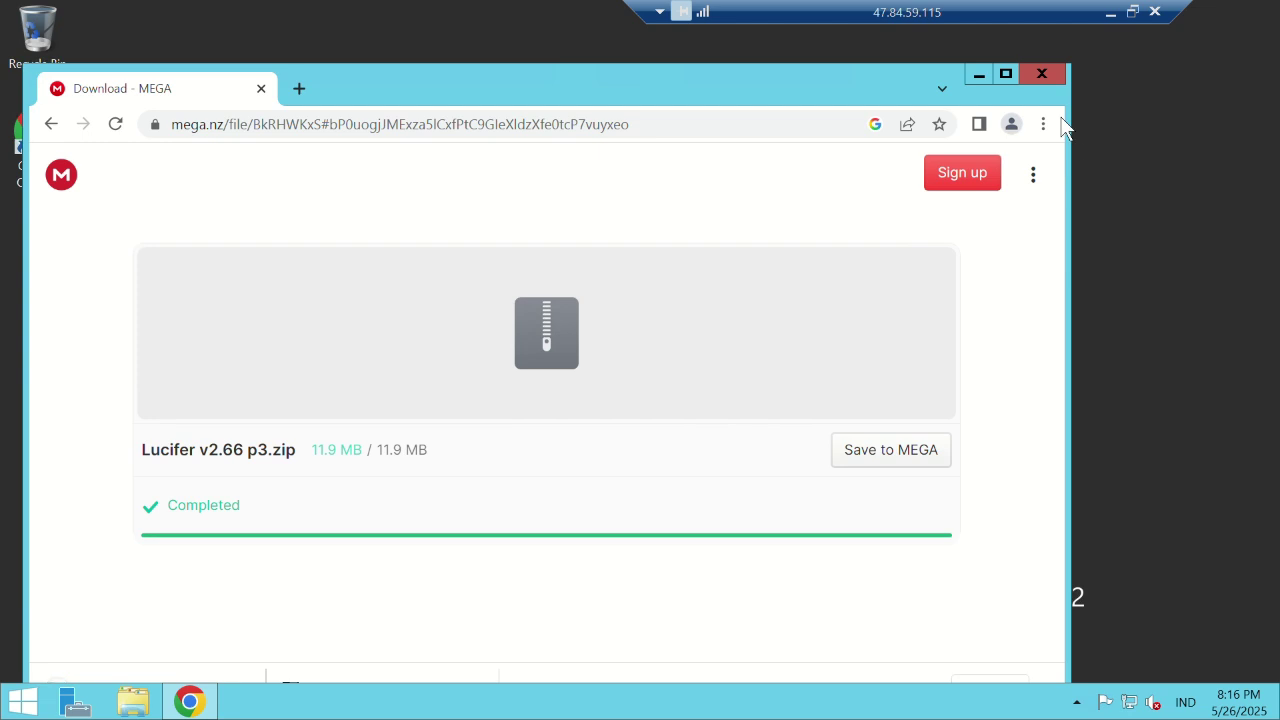
Install the Visual C++ 2015-2022 Redistributable (x64) from Downloads, then open the Lucifer v2.66 p3 zip.
{"action": "left_click", "coordinate": [1038, 76]}
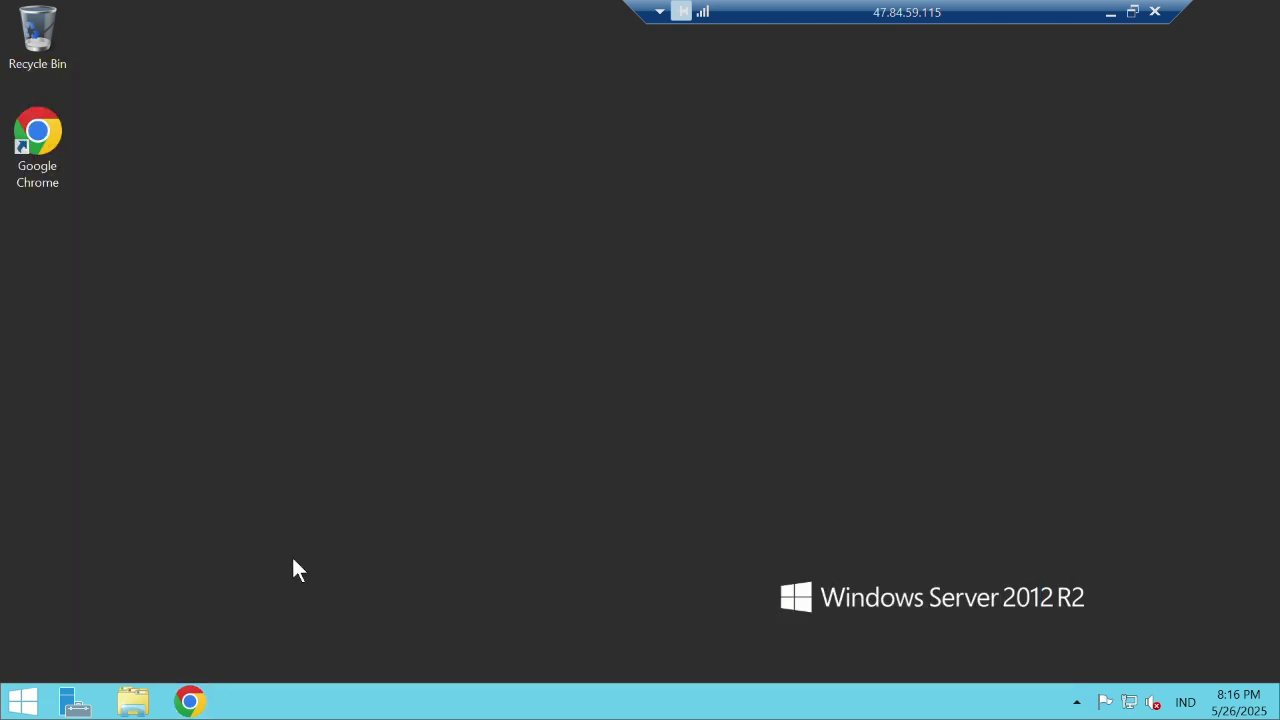
{"action": "left_click", "coordinate": [133, 700]}
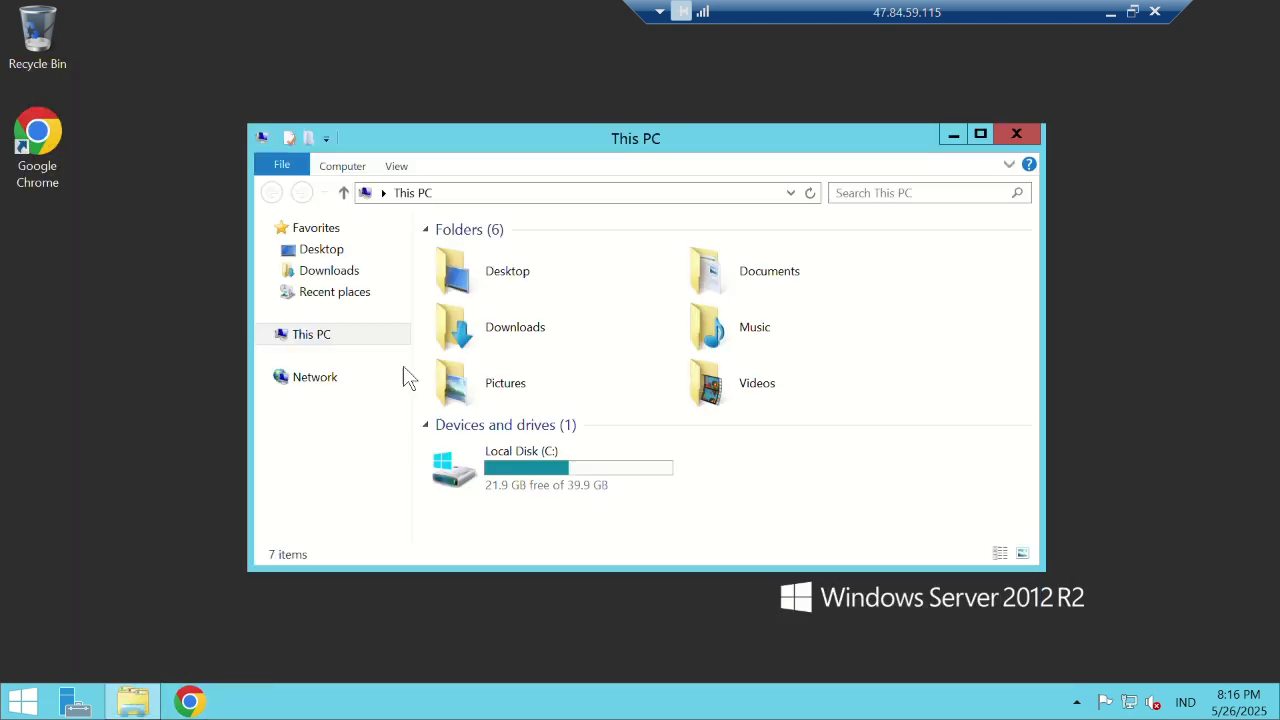
{"action": "left_click", "coordinate": [335, 271]}
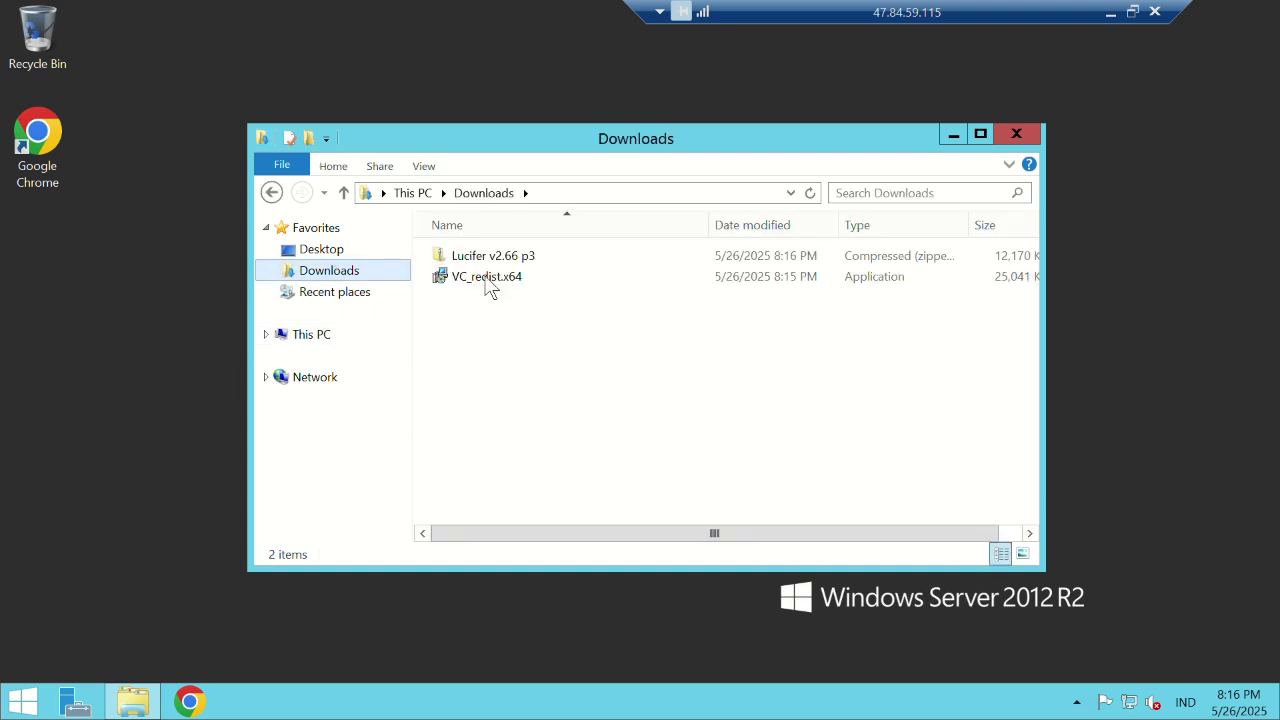
{"action": "double_click", "coordinate": [488, 284]}
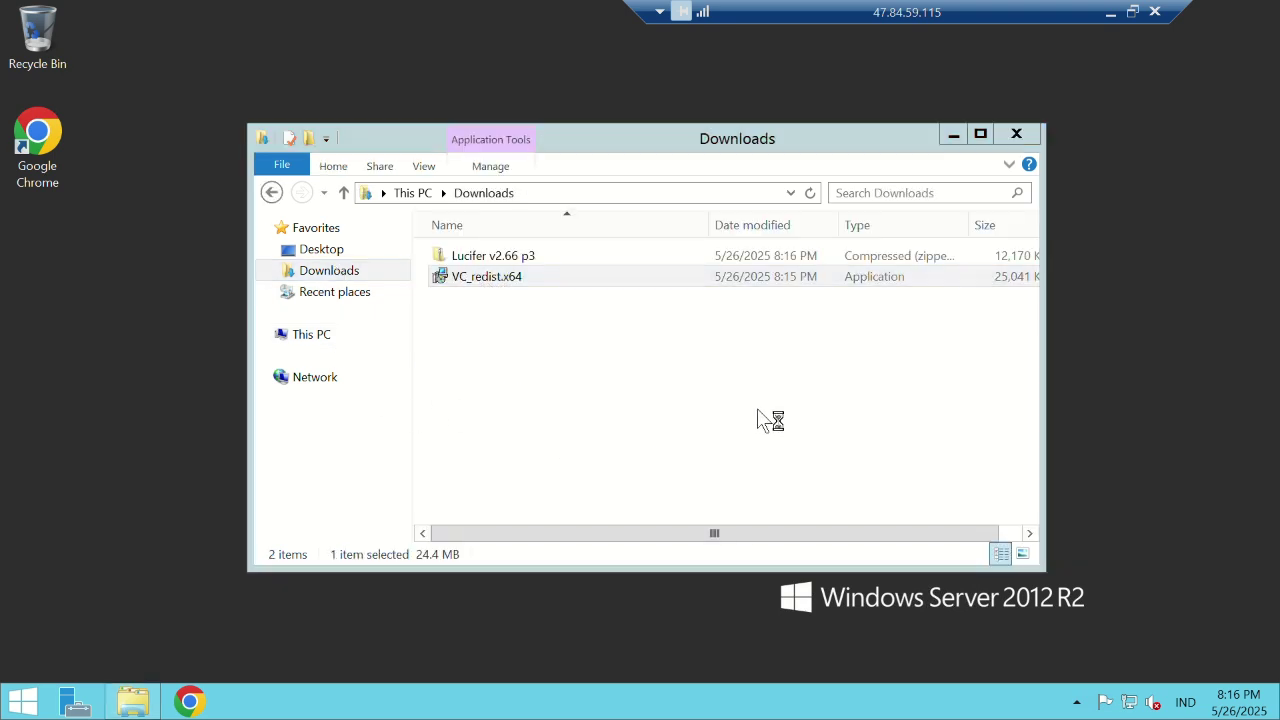
{"action": "left_click", "coordinate": [677, 431]}
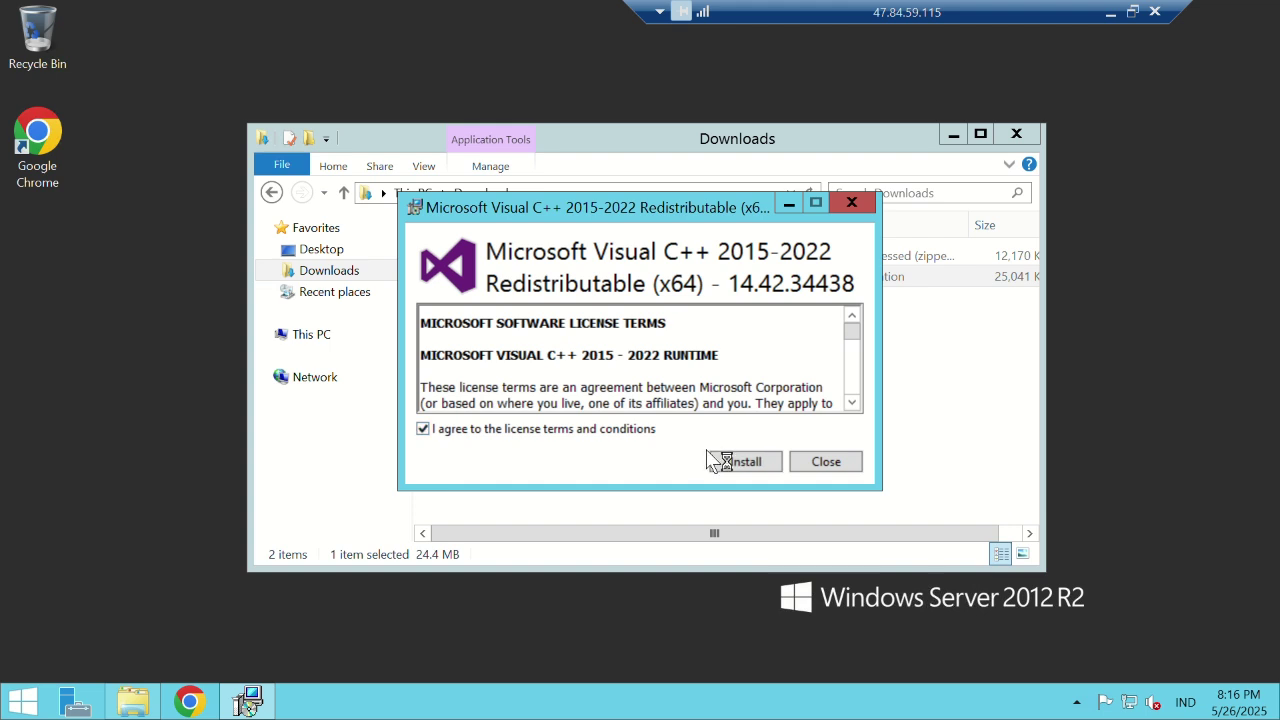
{"action": "left_click", "coordinate": [740, 462]}
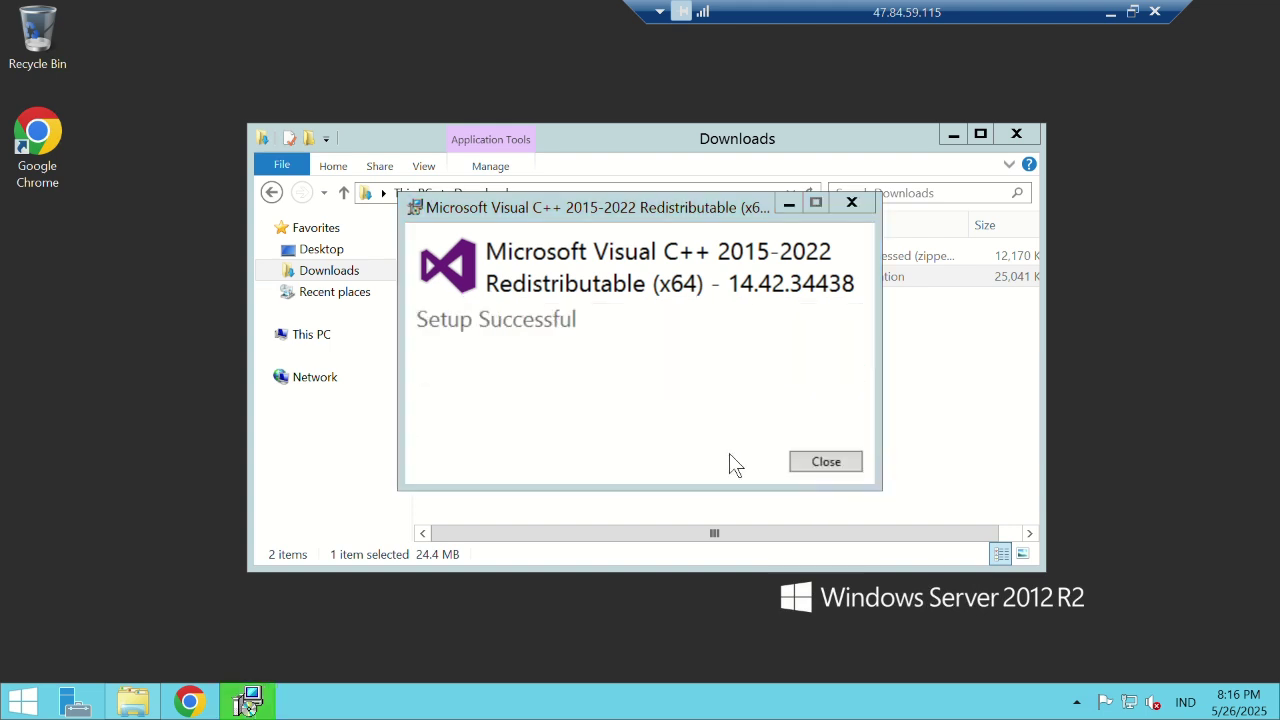
{"action": "left_click", "coordinate": [804, 463]}
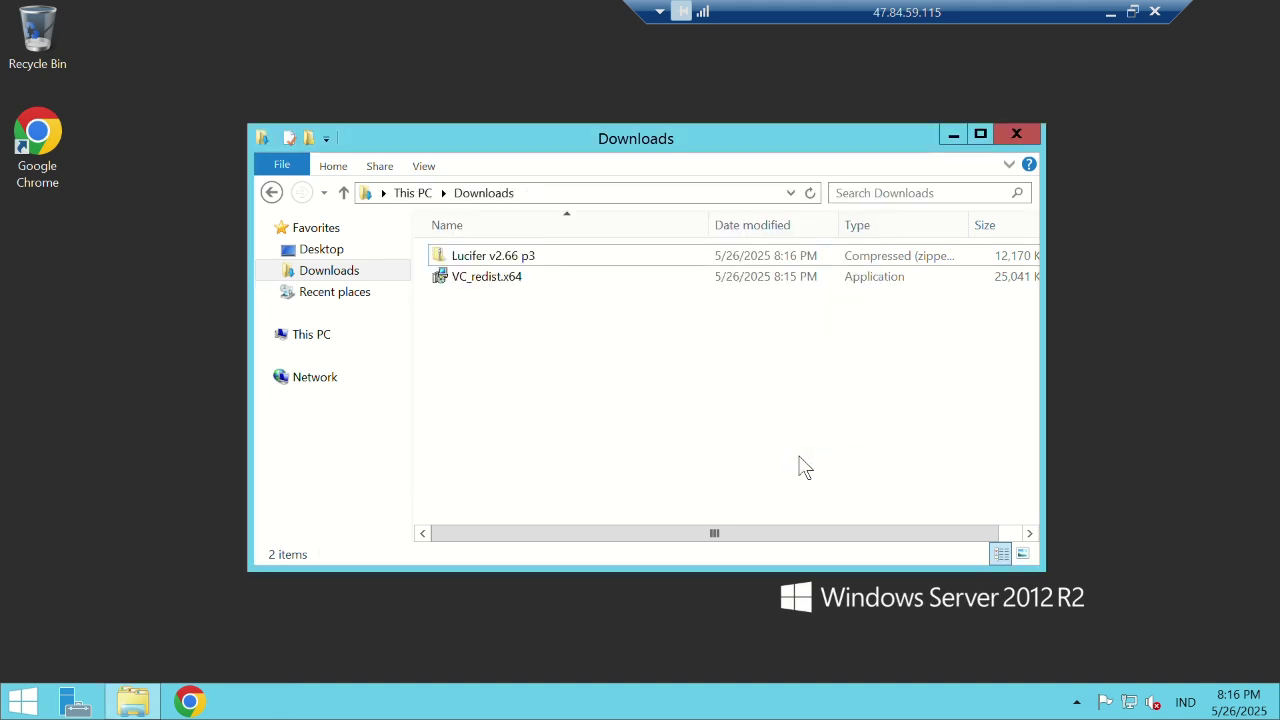
{"action": "double_click", "coordinate": [510, 257]}
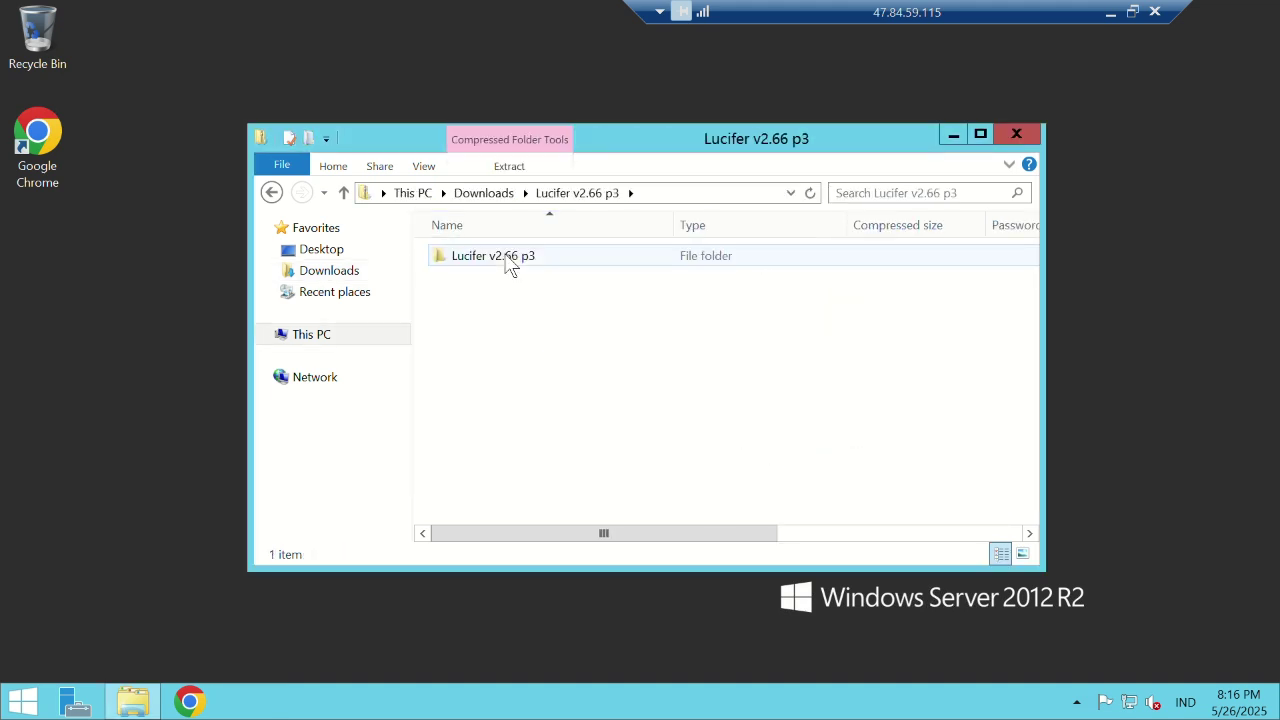
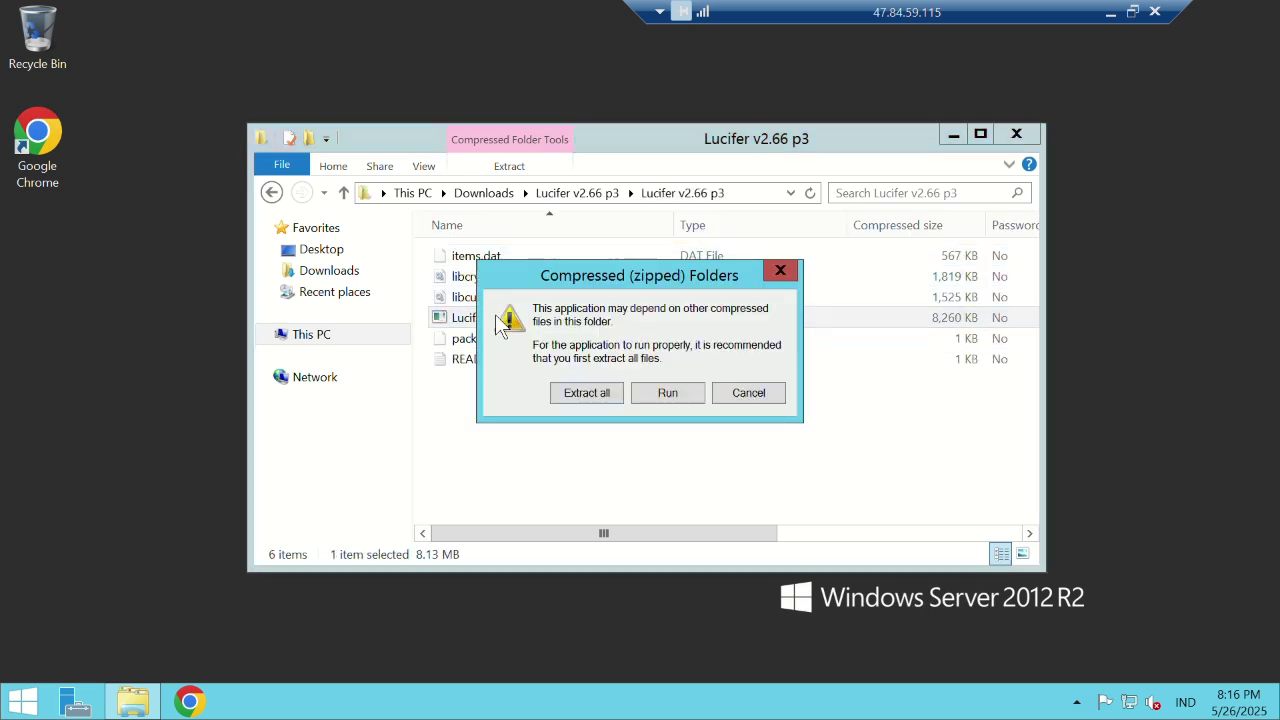
Extract Lucifer v2.66 p3.zip into Downloads and move the extracted Lucifer v2.66 p3 folder onto the desktop.
{"action": "left_click", "coordinate": [584, 393]}
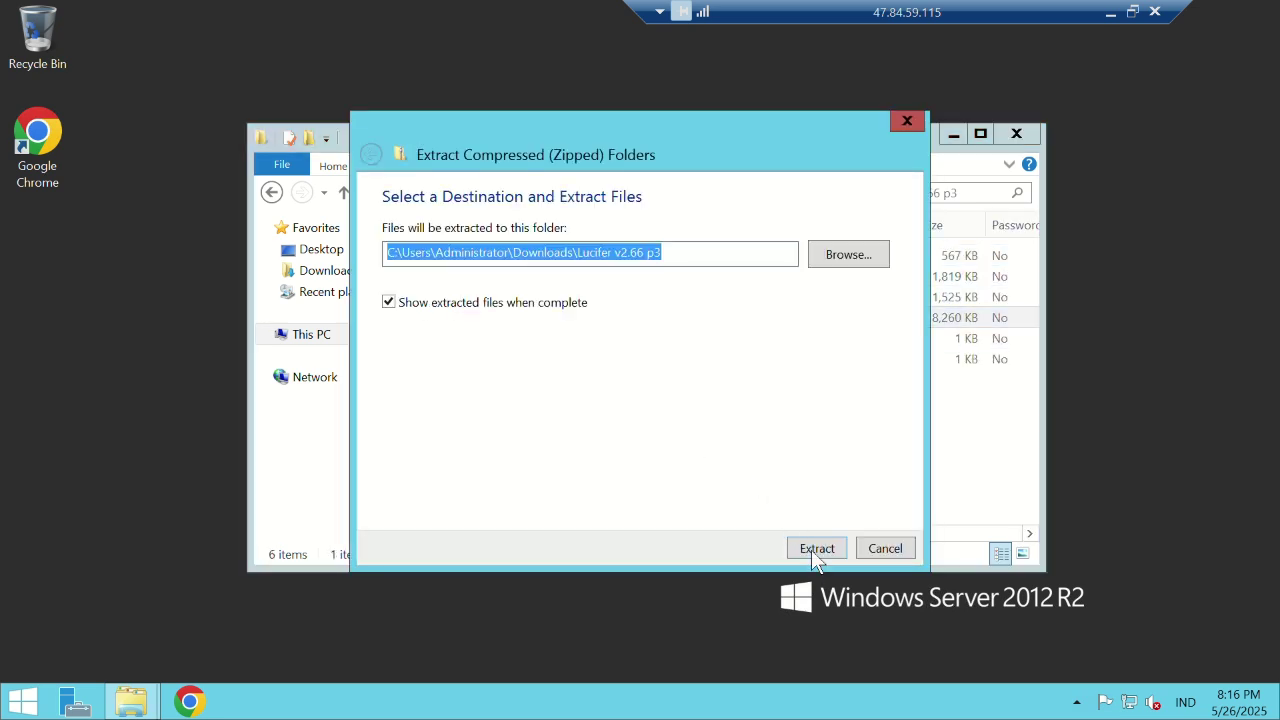
{"action": "left_click", "coordinate": [816, 548]}
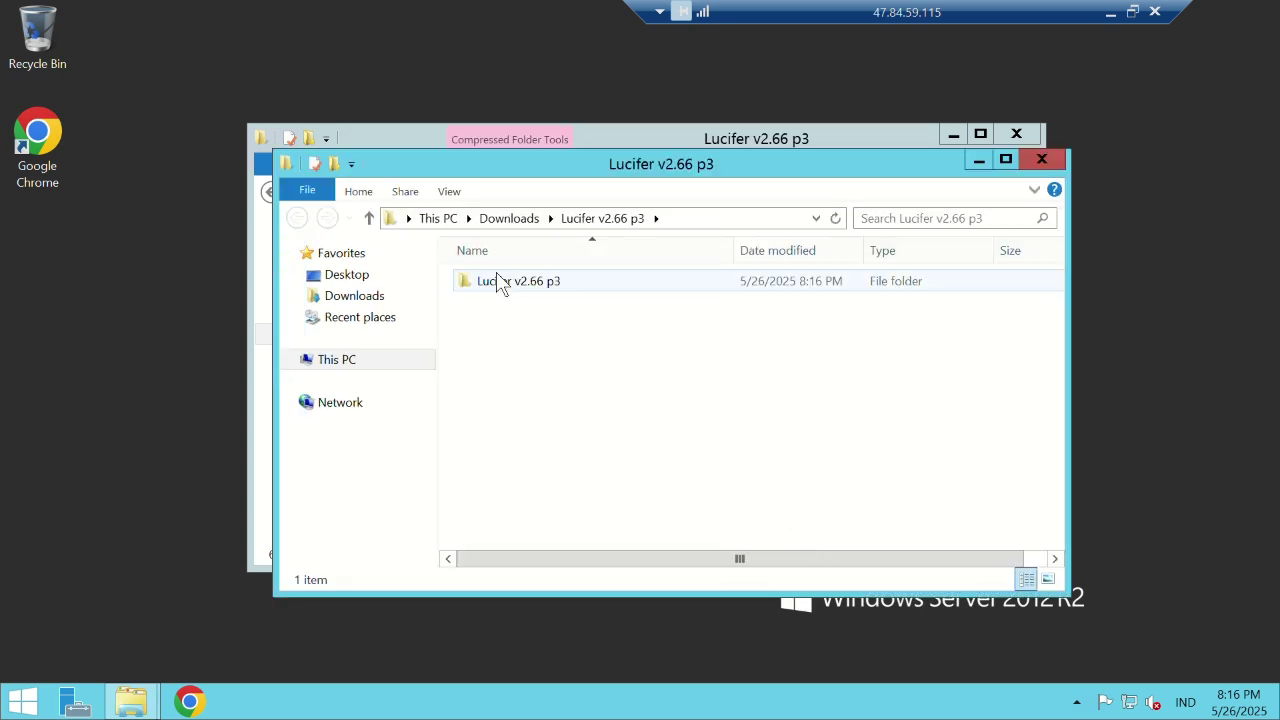
{"action": "left_click_drag", "start_coordinate": [497, 281], "coordinate": [70, 285]}
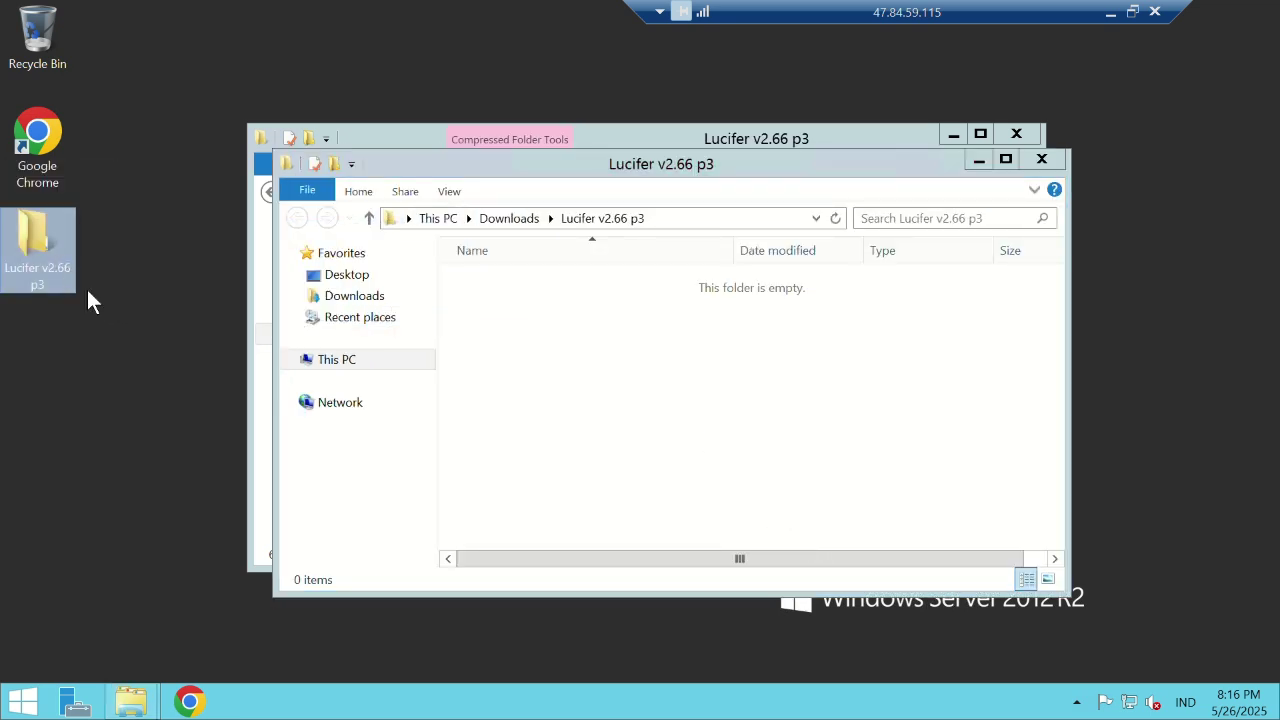
{"action": "left_click", "coordinate": [1041, 159]}
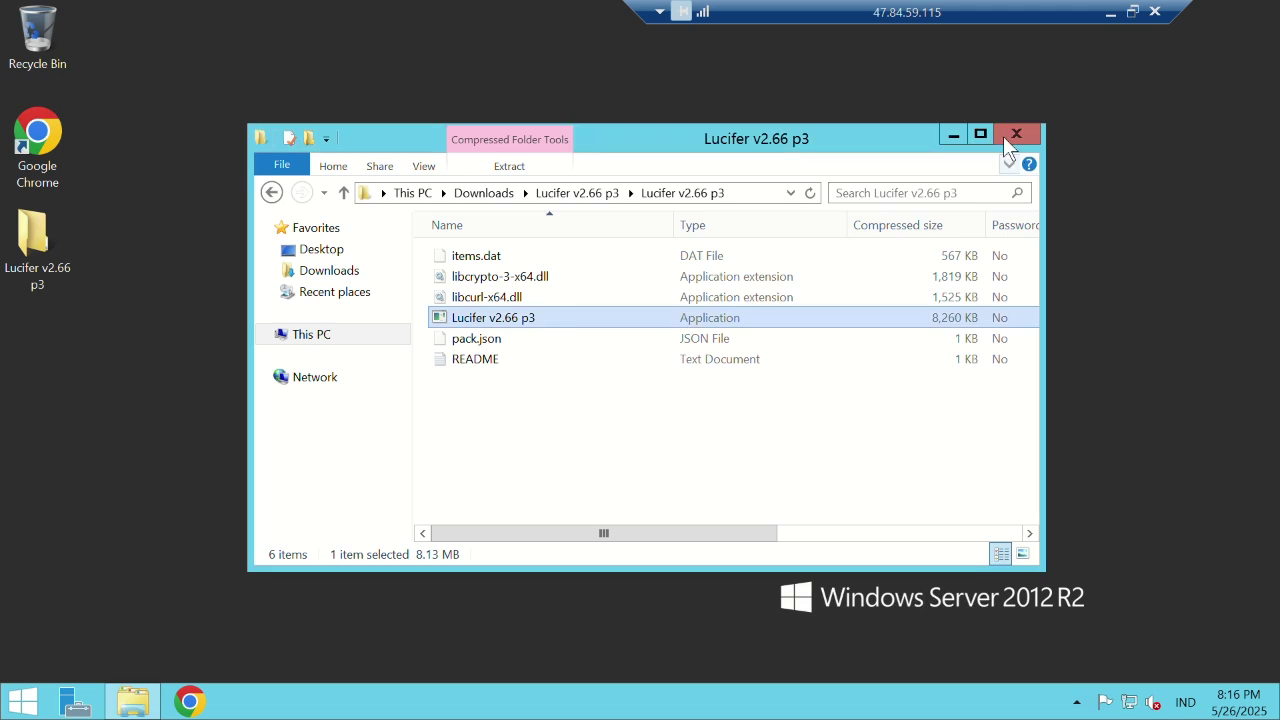
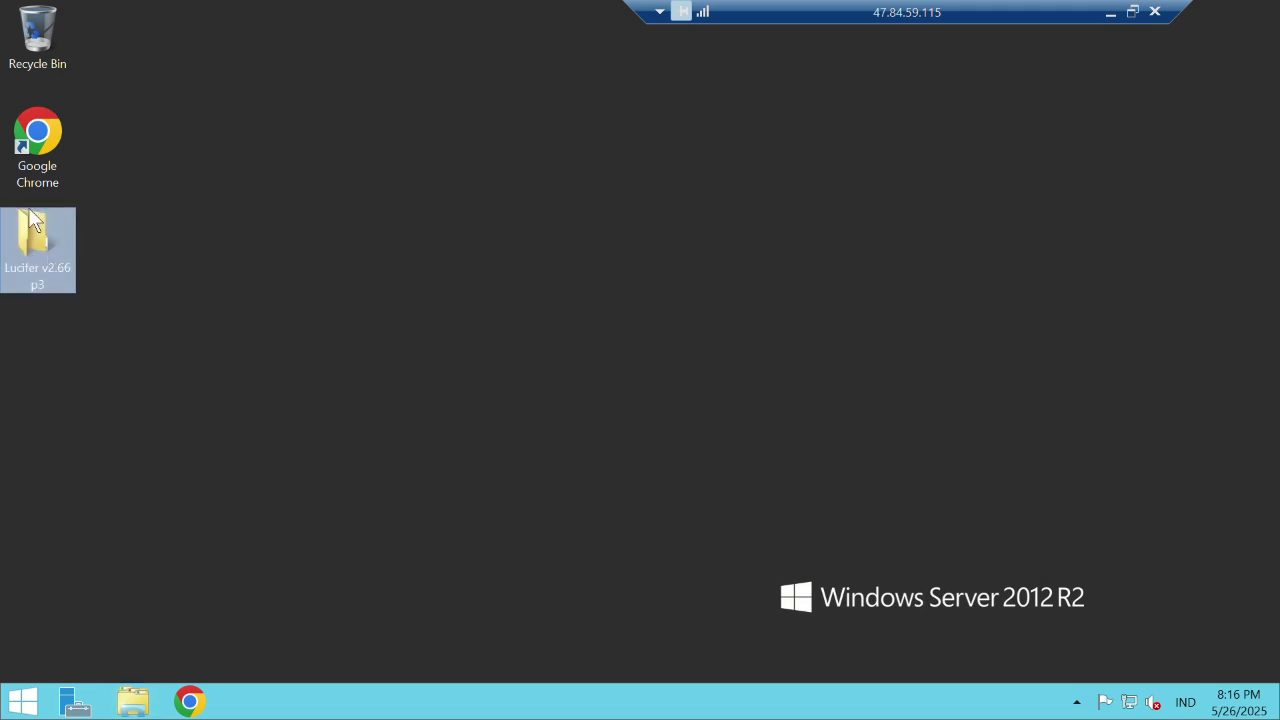
Open the Lucifer v2.66 p3 desktop folder and launch its Lucifer v2.66 p3 application, triggering a SmartScreen warning.
{"action": "double_click", "coordinate": [33, 222]}
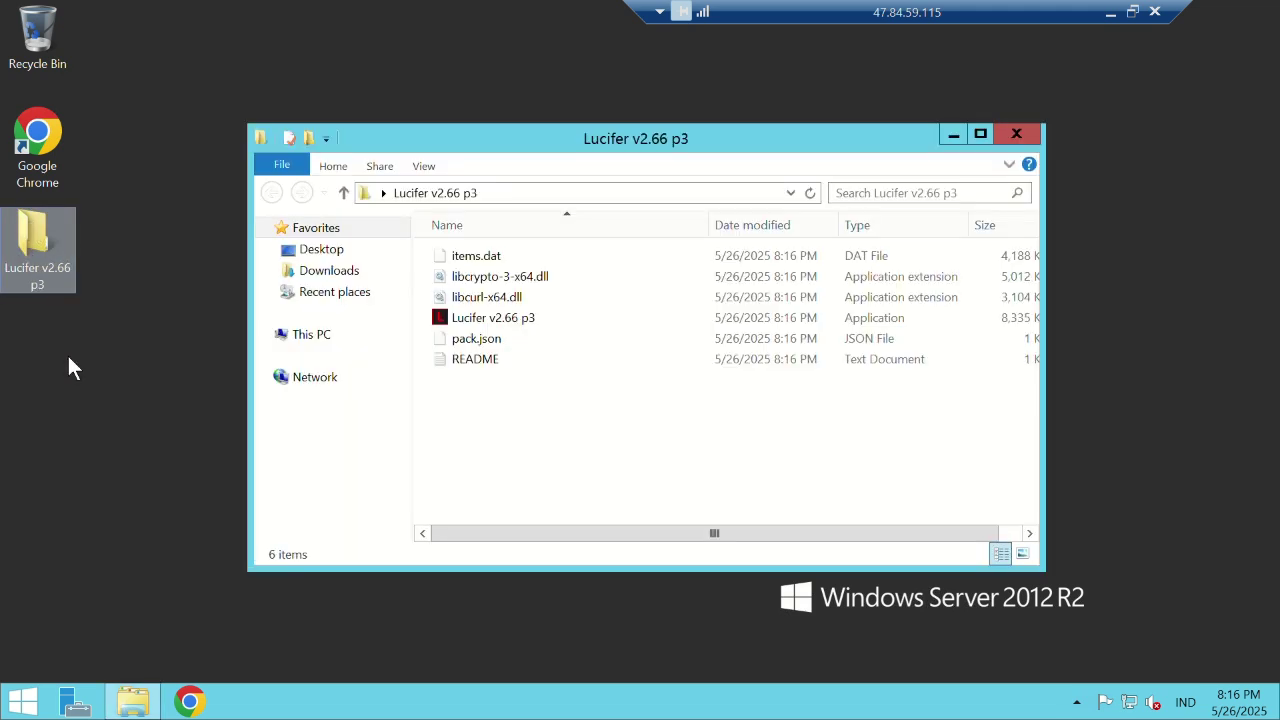
{"action": "double_click", "coordinate": [507, 318]}
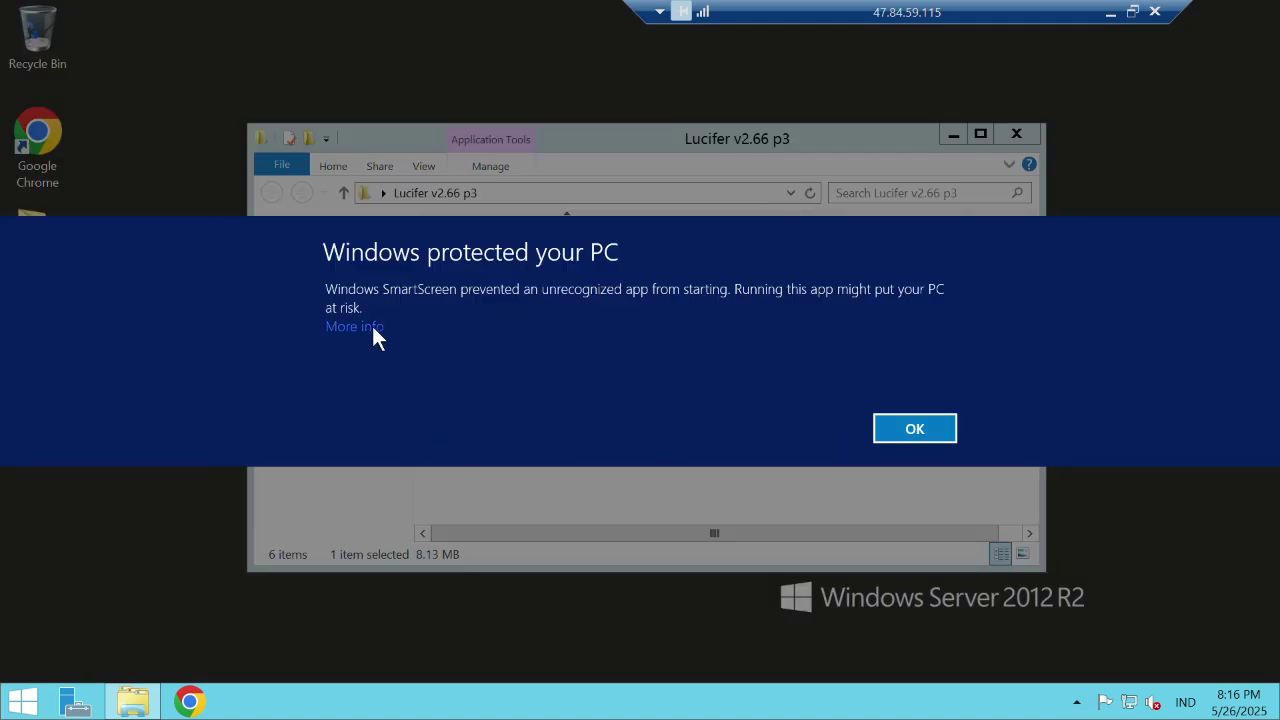
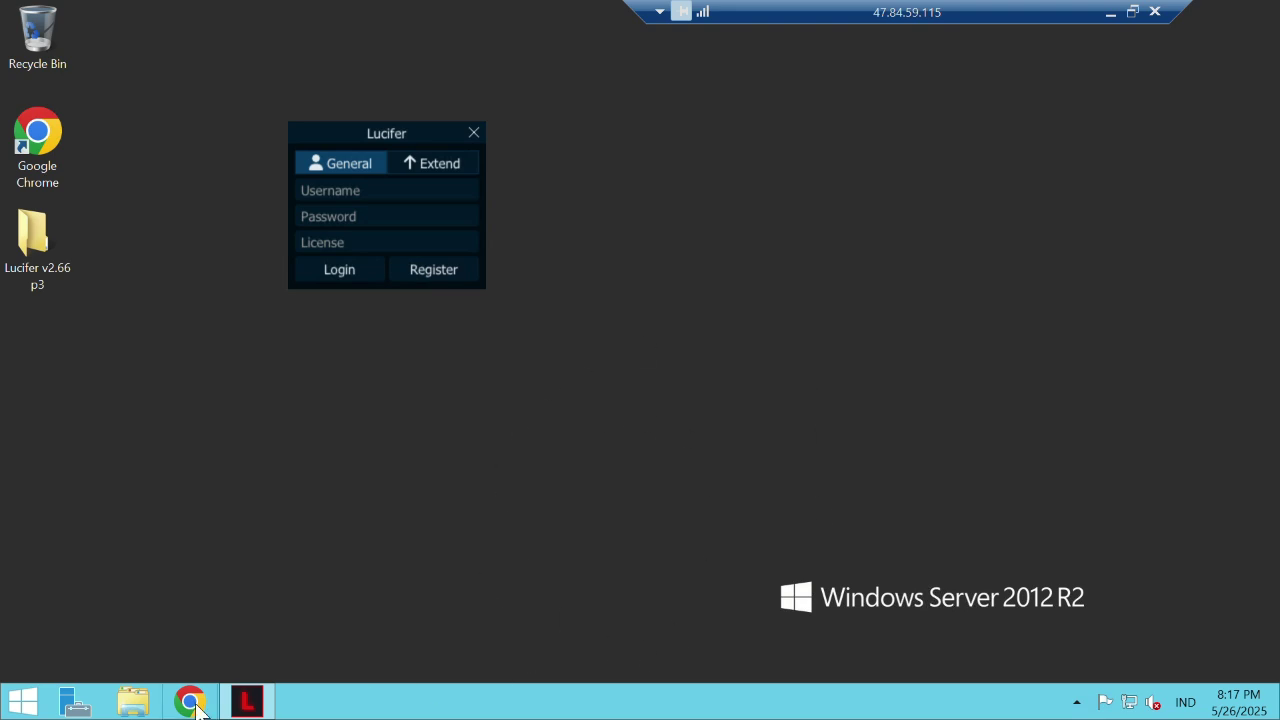
Swap the This PC window for the Lucifer v2.66 p3 folder, shortened so the login window shows above it.
{"action": "left_click", "coordinate": [133, 701]}
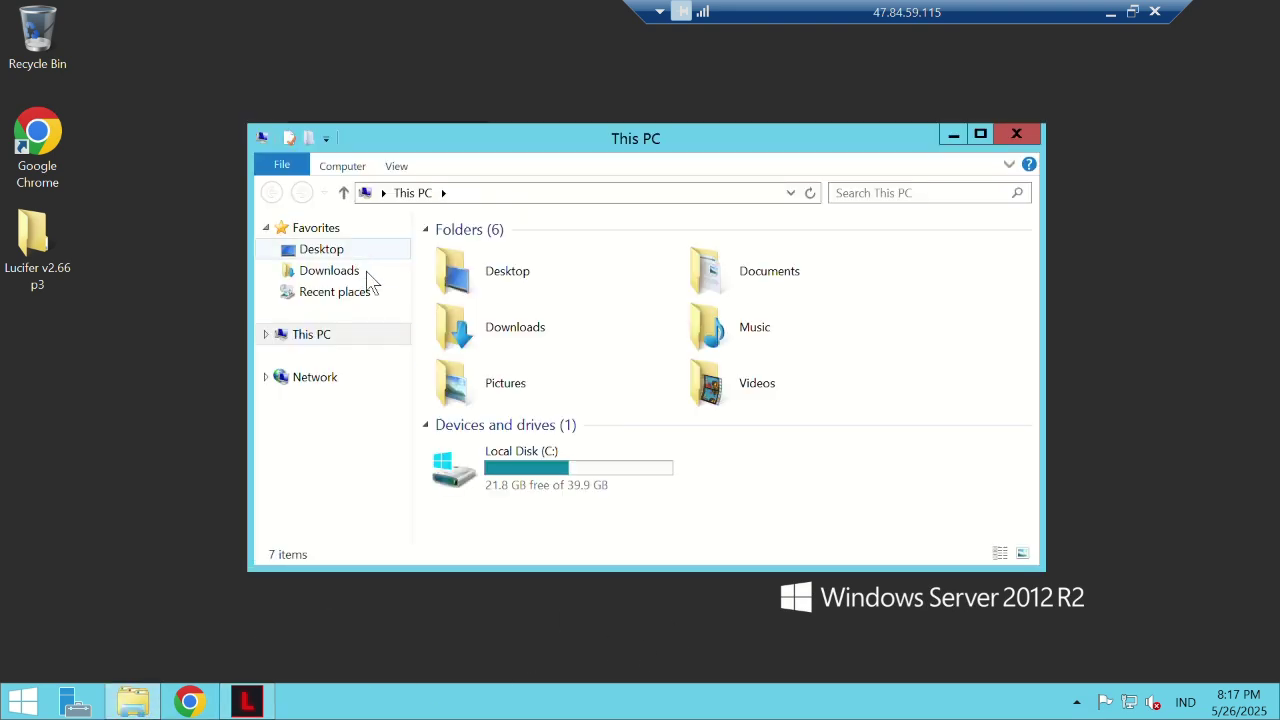
{"action": "left_click", "coordinate": [1019, 135]}
{"action": "double_click", "coordinate": [42, 228]}
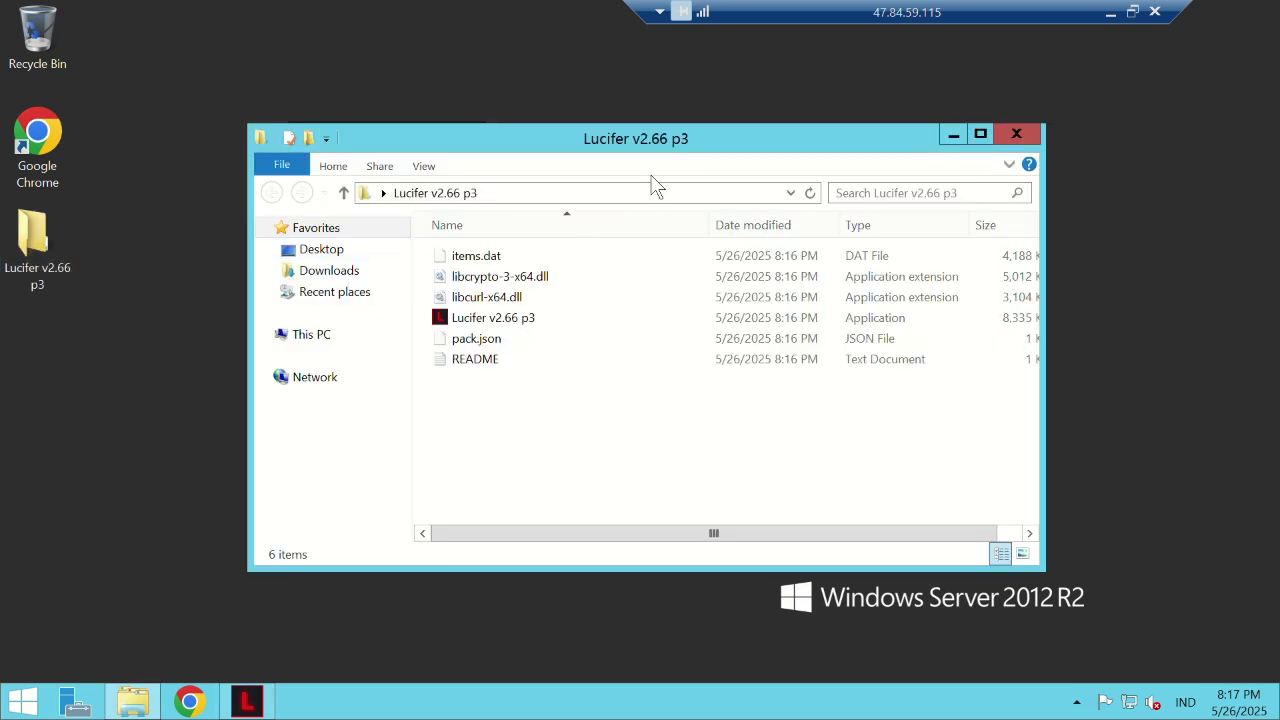
{"action": "left_click_drag", "start_coordinate": [684, 122], "coordinate": [680, 249]}
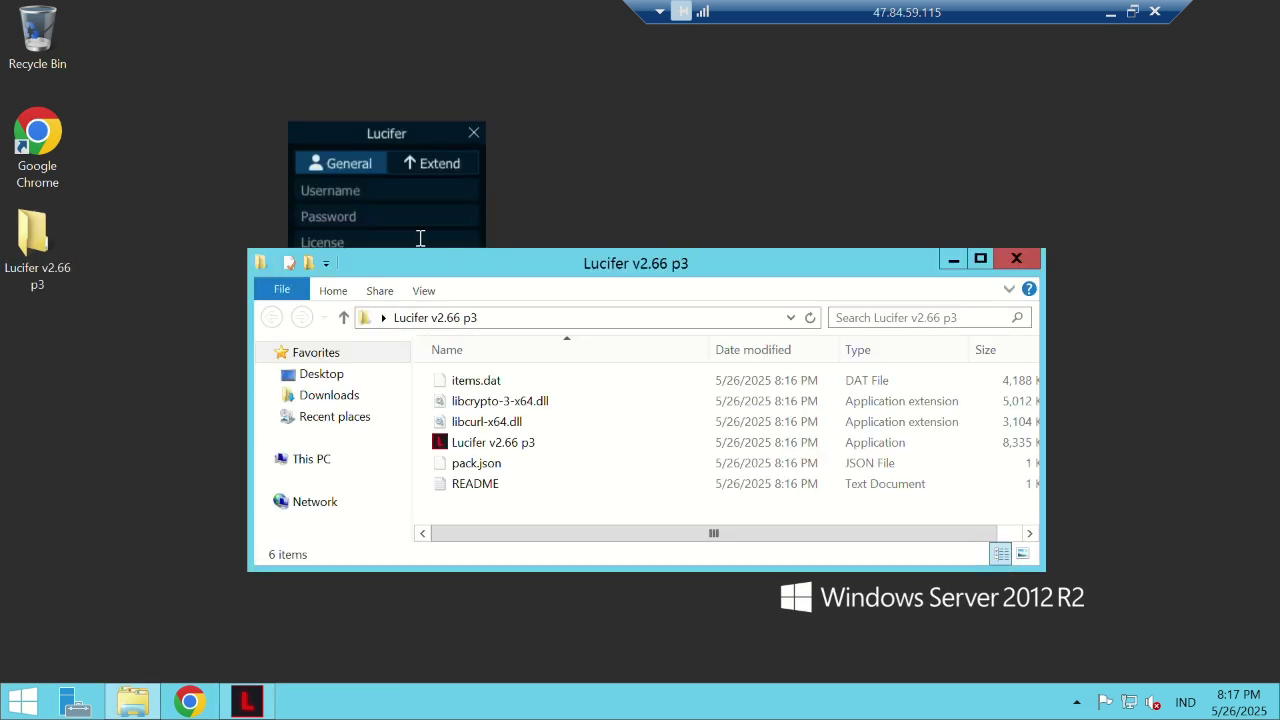